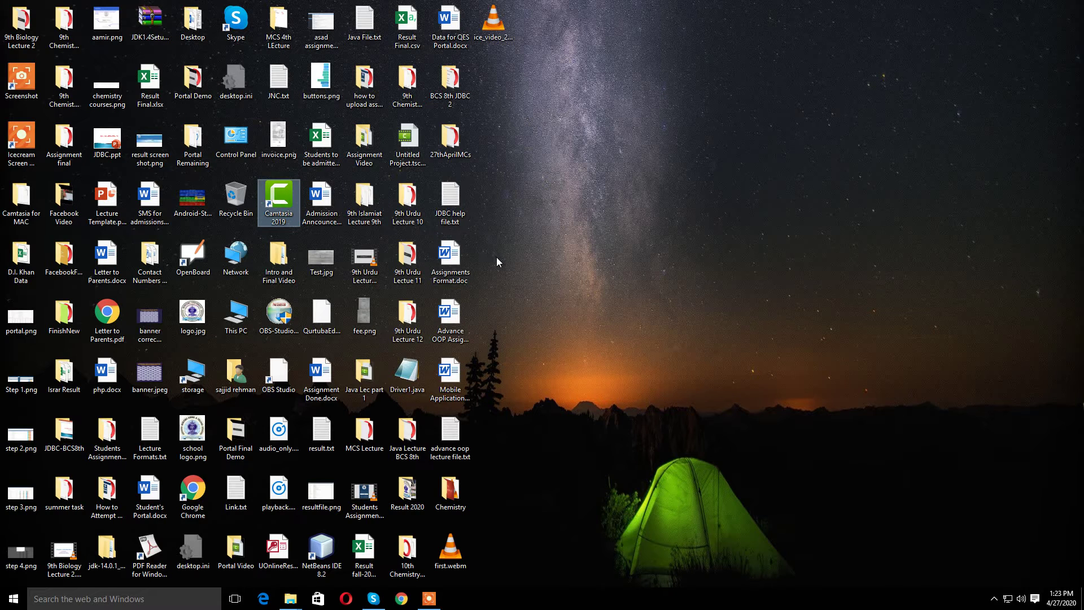
Create a new project in Camtasia 2019 and start a full-screen recording with the High Definition Audio Device microphone
double_click(286, 206)
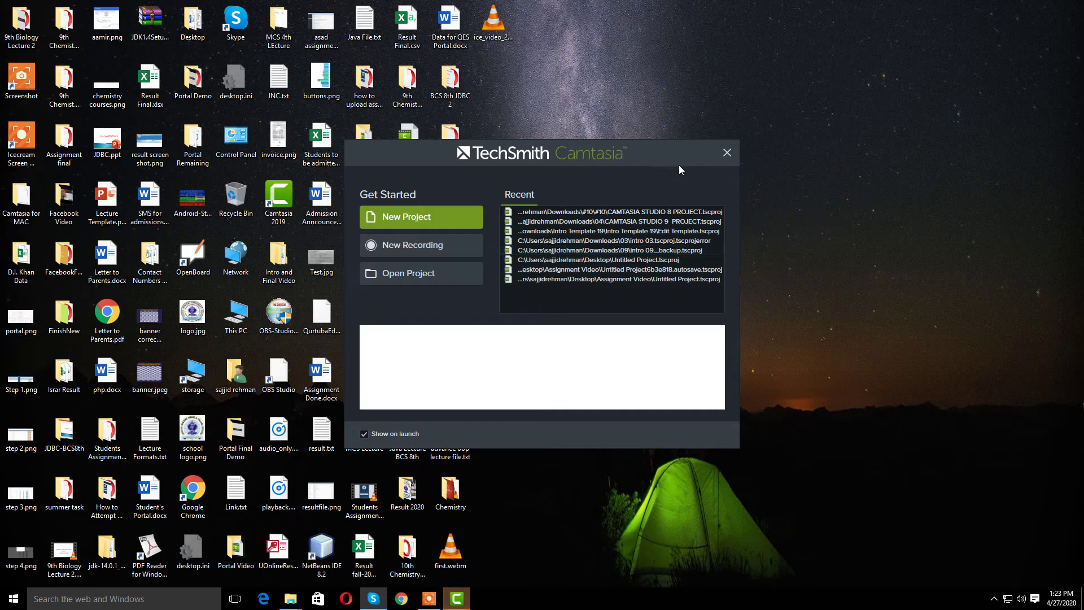
click(427, 216)
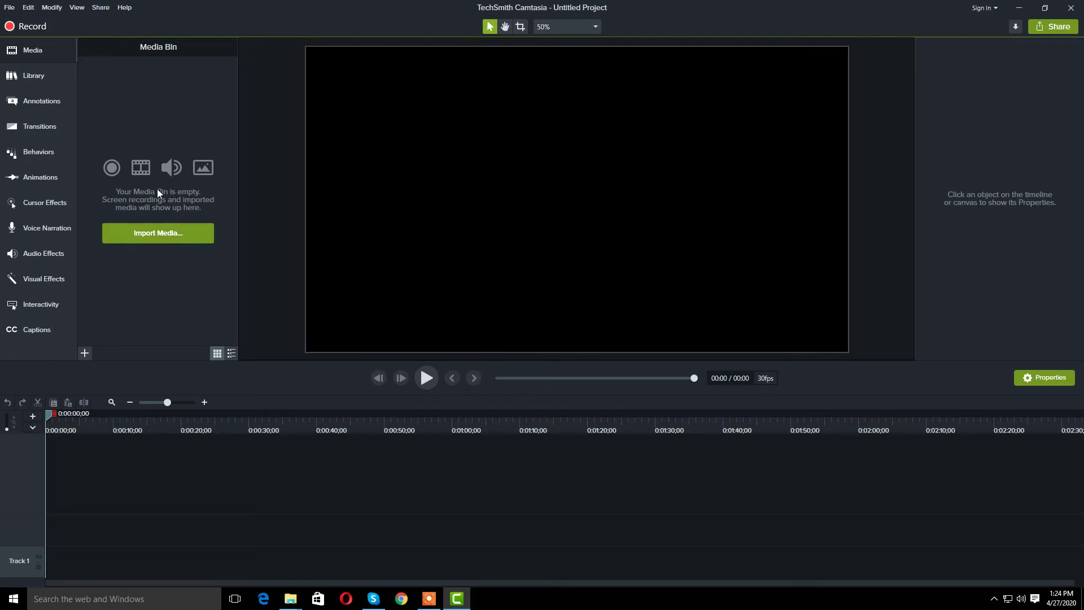
click(25, 26)
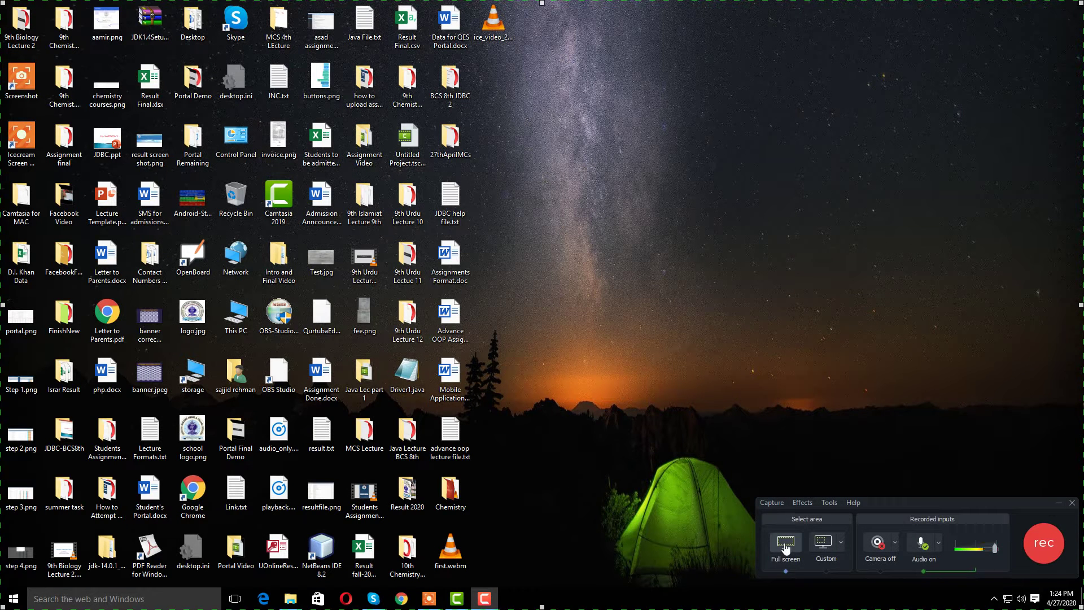
click(939, 543)
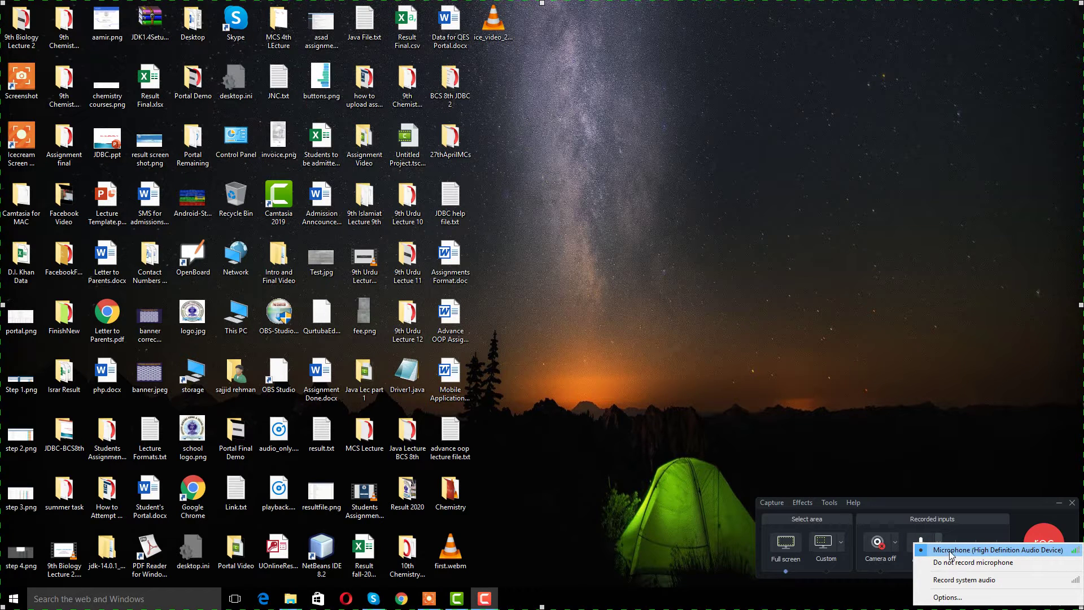
click(950, 552)
click(1046, 545)
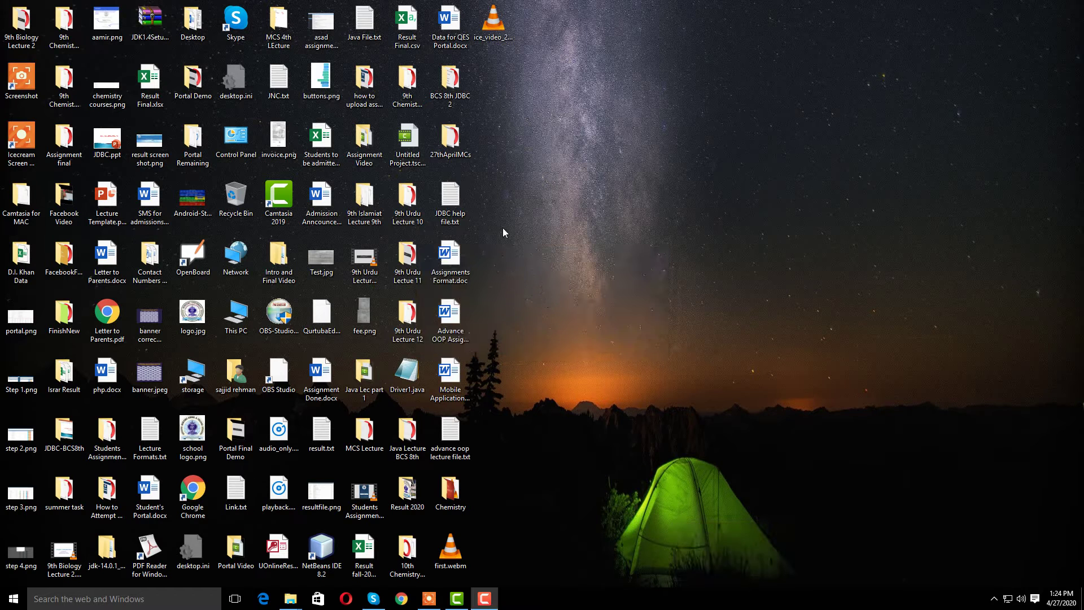
Present JDBC.ppt from the desktop as a slide show up to slide 4, and close the presentation
double_click(108, 138)
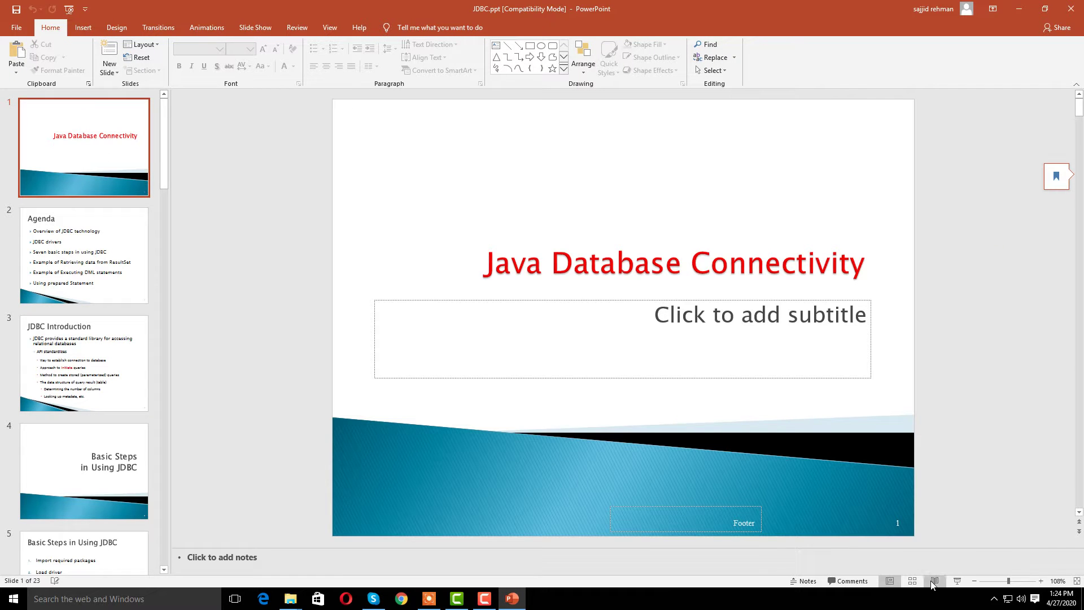
click(957, 581)
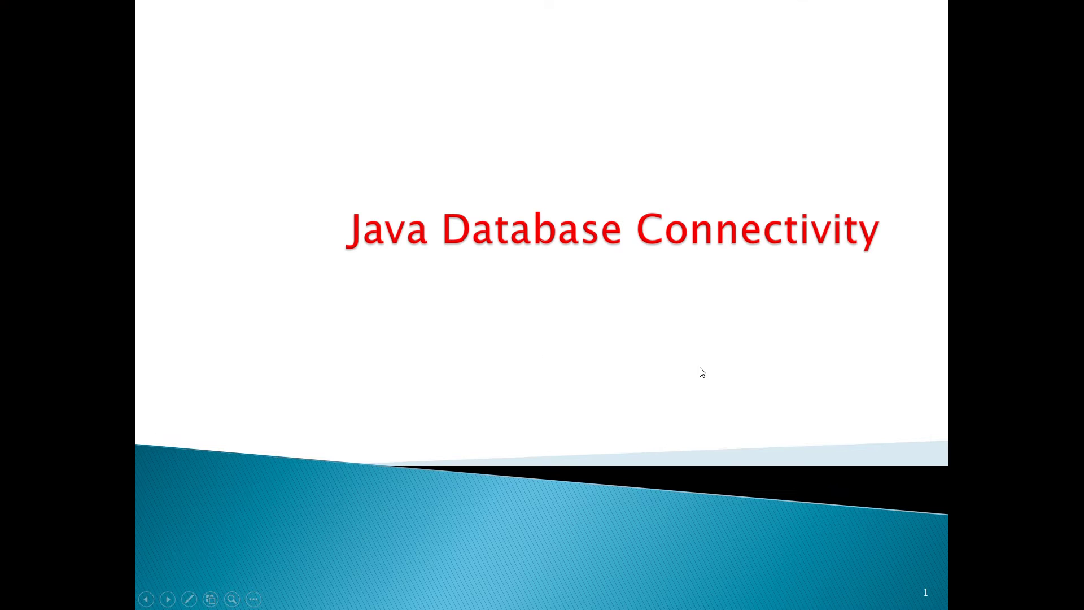
click(595, 344)
click(595, 344)
click(592, 341)
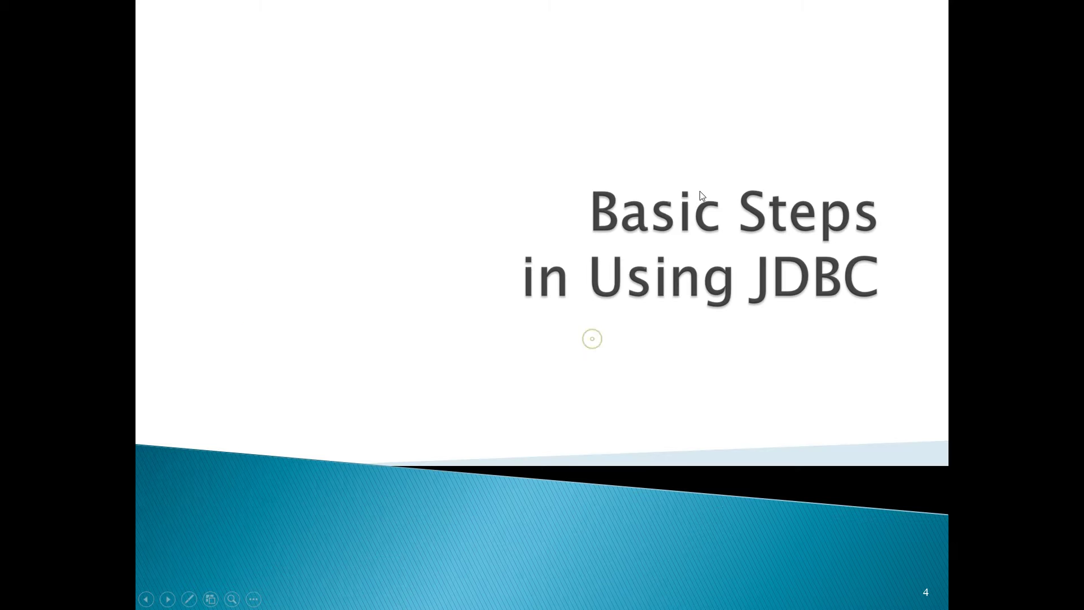
right_click(701, 191)
click(729, 353)
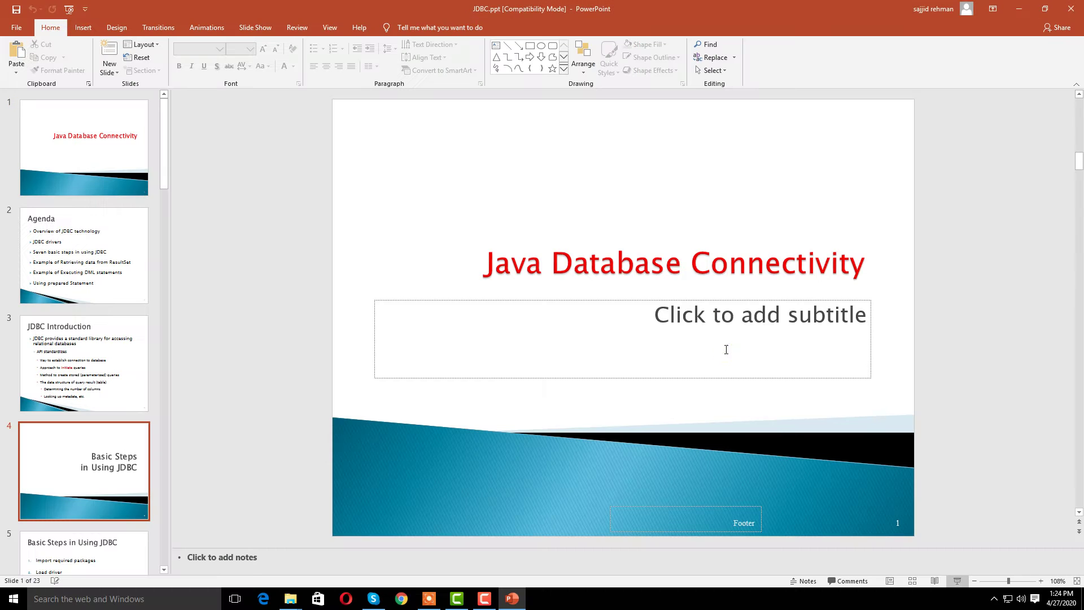
click(1071, 9)
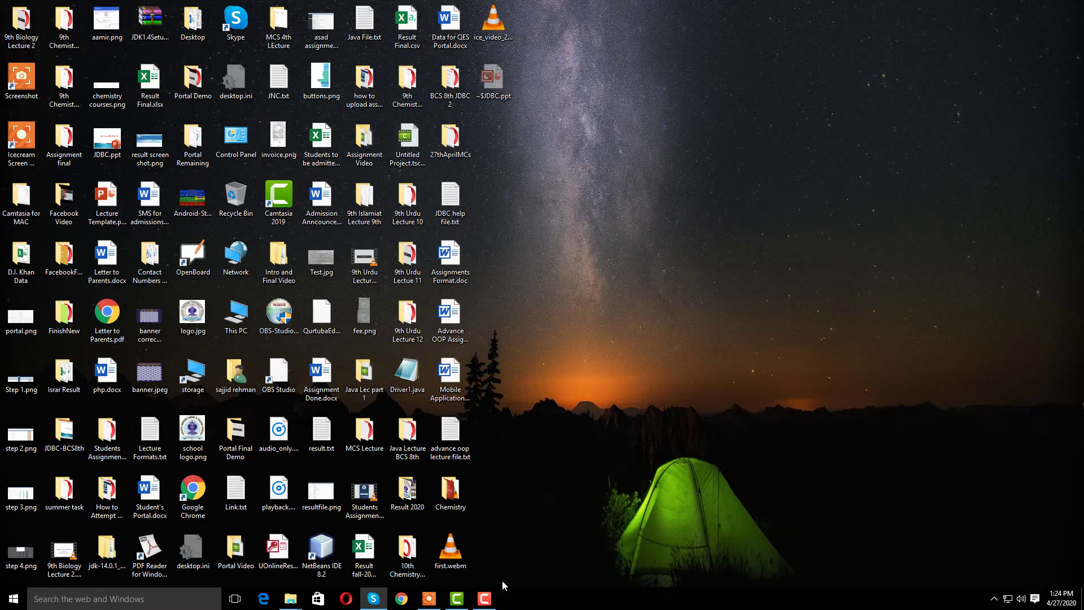
Stop the screen recording and select the recorded clip in the Media Bin
click(484, 599)
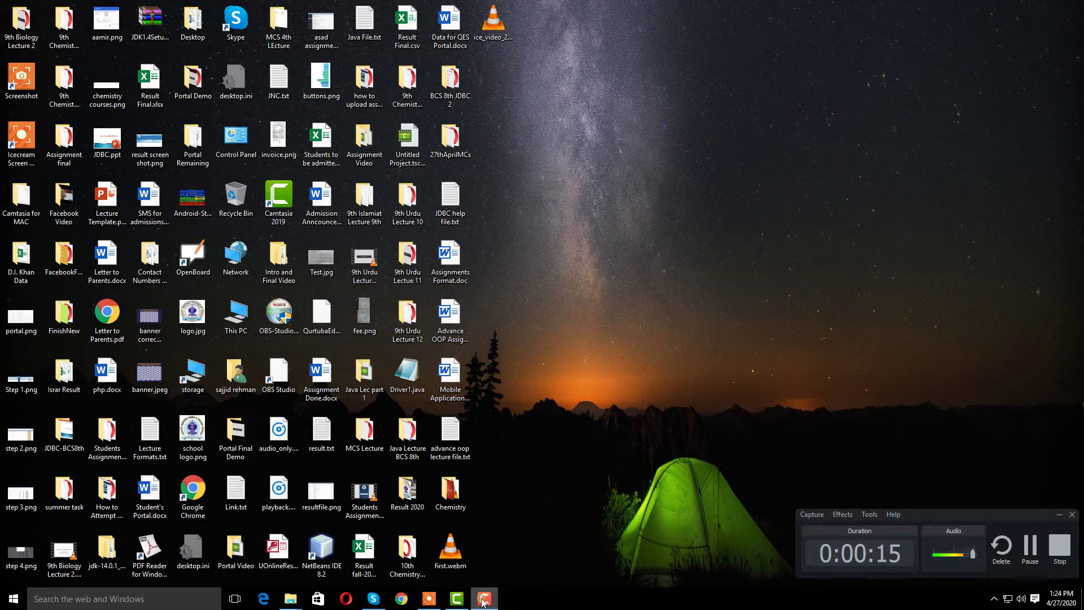
click(1065, 552)
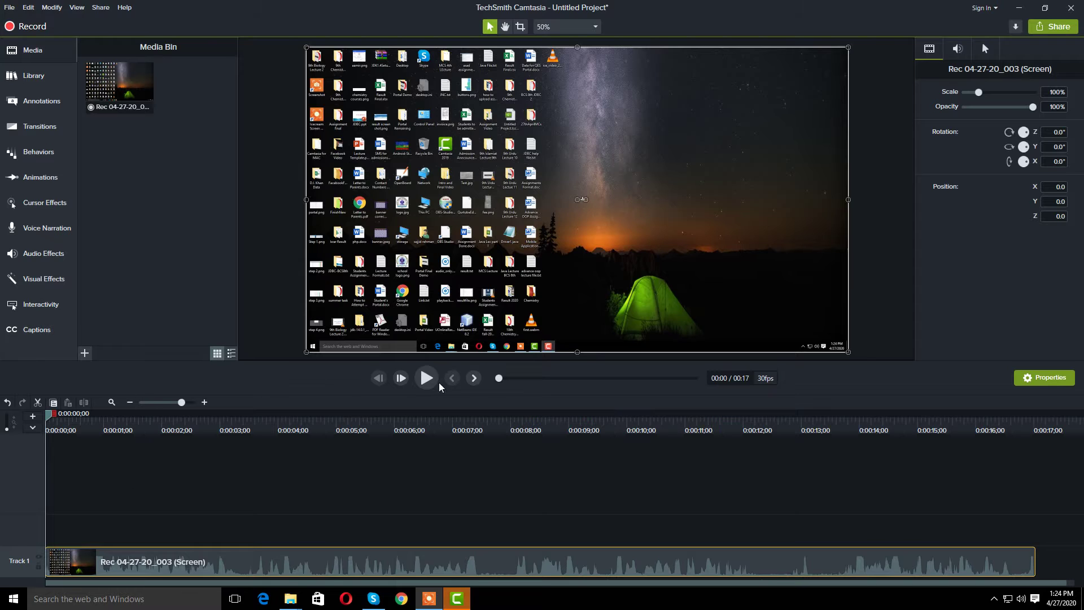
click(119, 85)
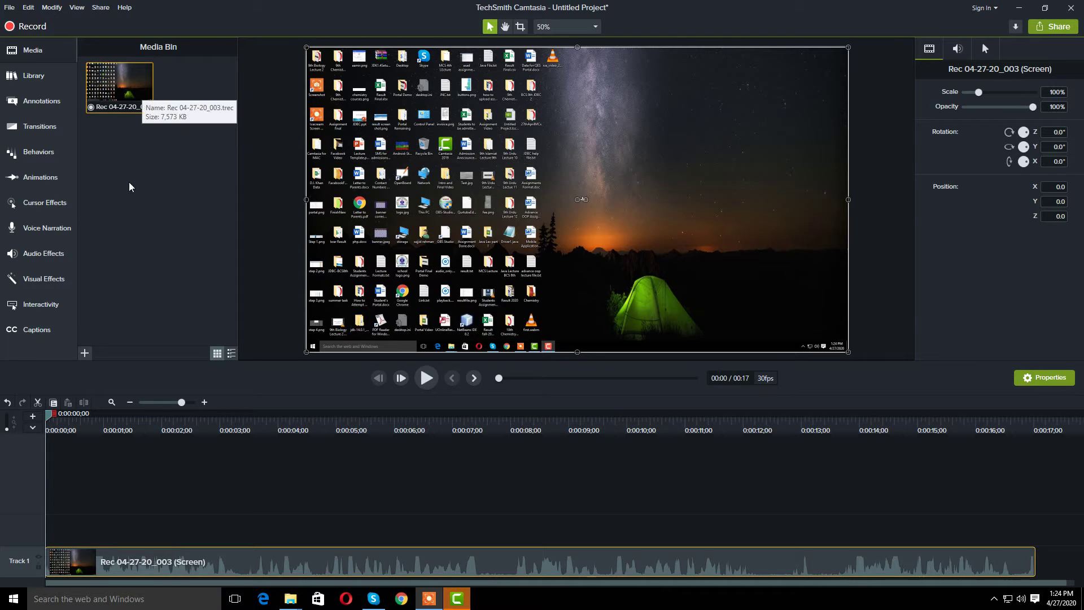
Delete the recorded clip from Track 1 and place it again from the Media Bin at the start of the track
right_click(124, 559)
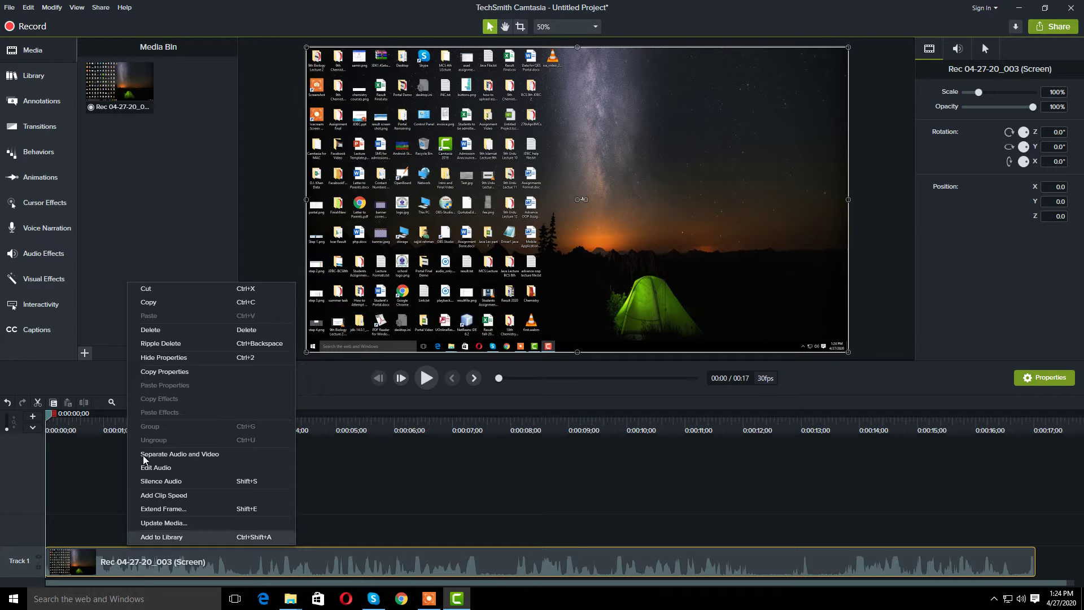
click(157, 330)
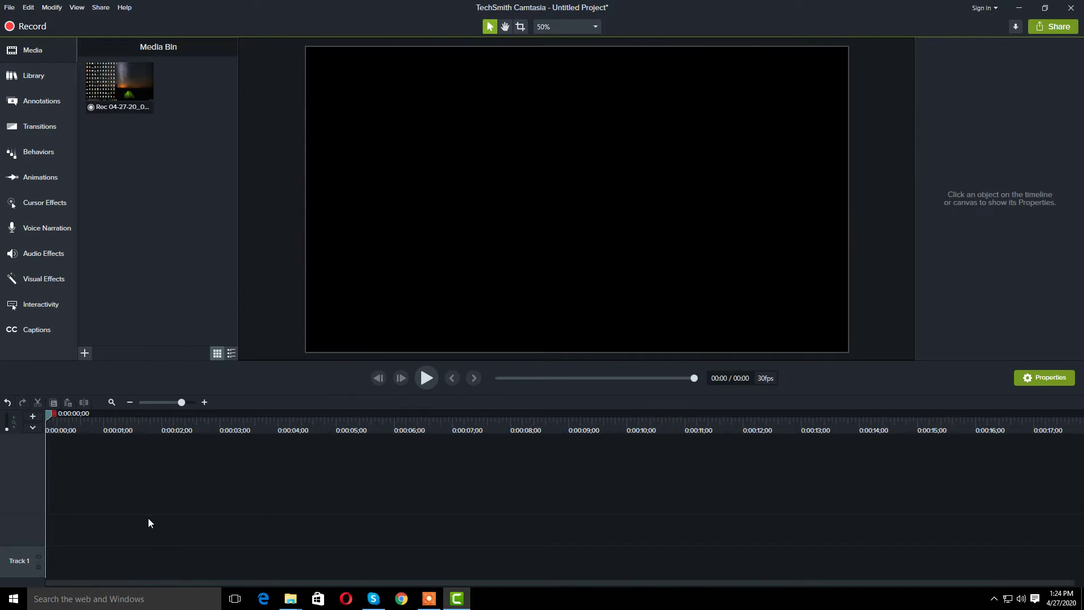
drag(116, 84, 45, 551)
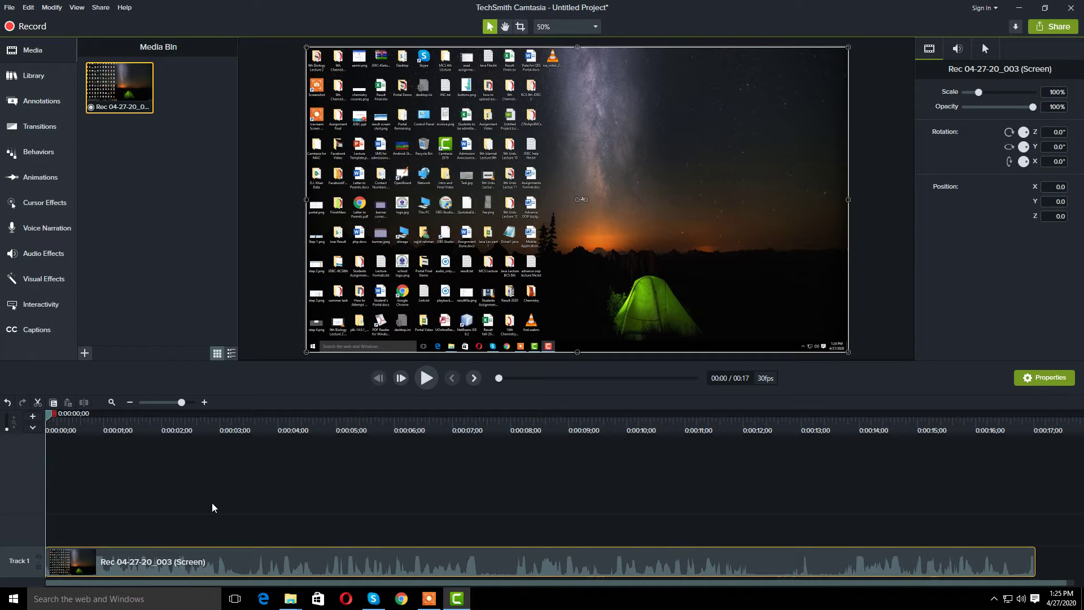
Apply the Noise Removal audio effect to the recorded clip on Track 1
click(31, 255)
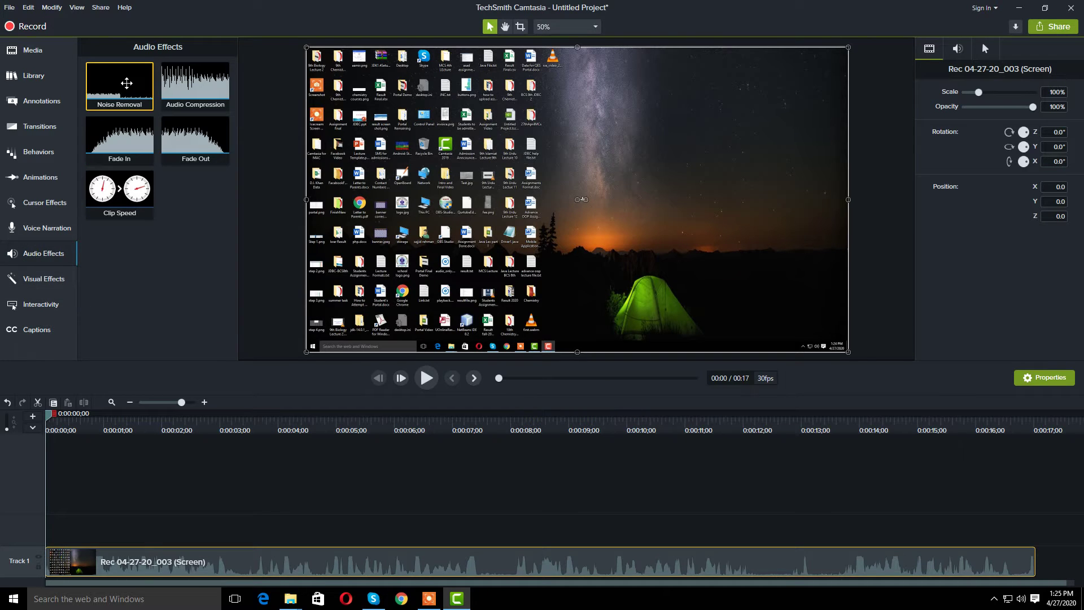
drag(126, 83, 169, 550)
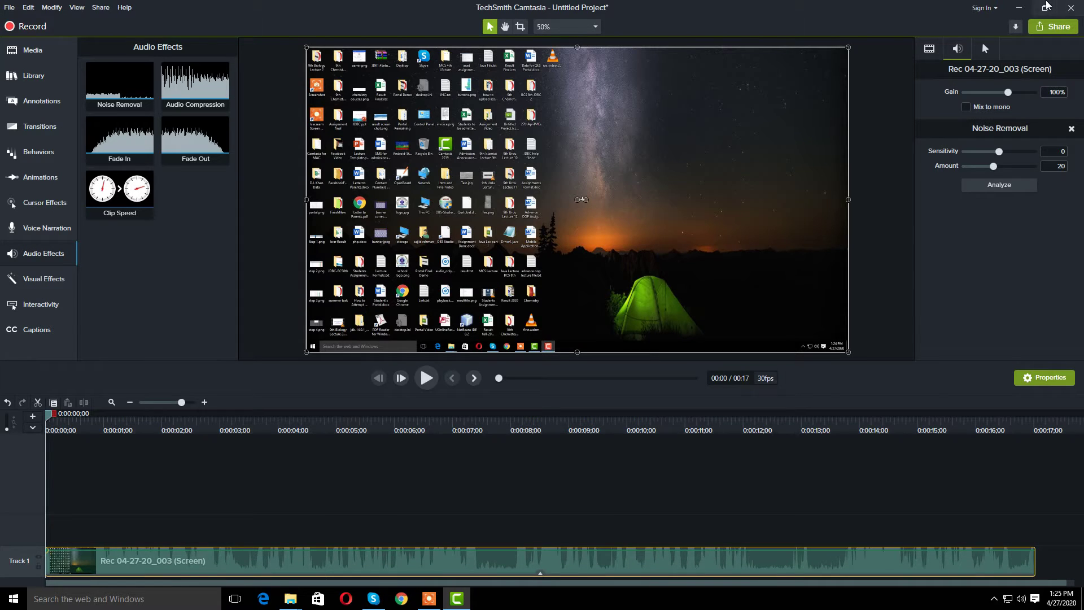
Start producing the project as a local file
click(1051, 28)
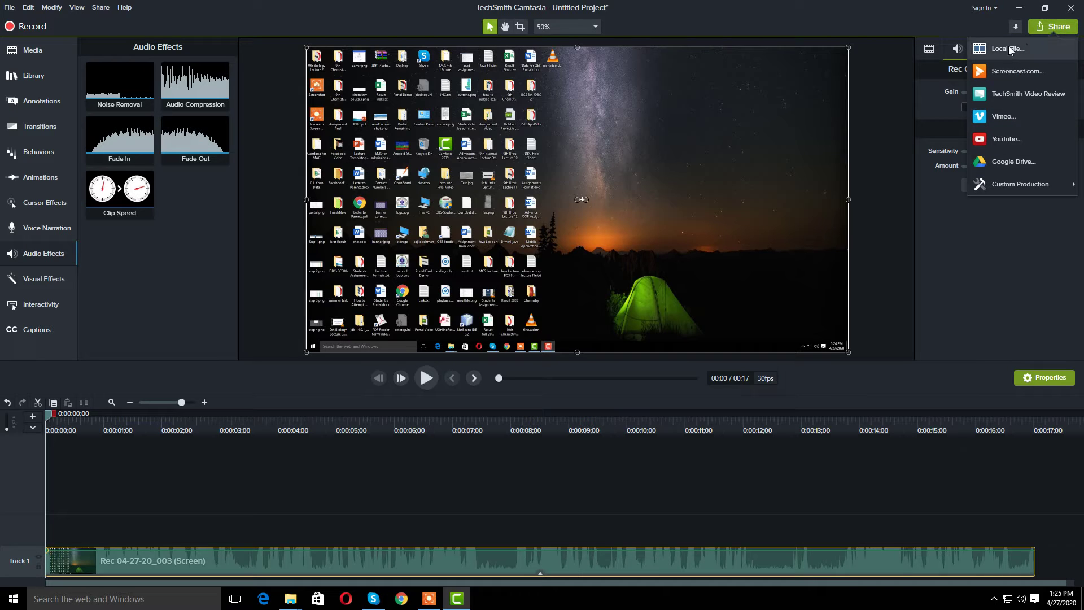
click(1008, 49)
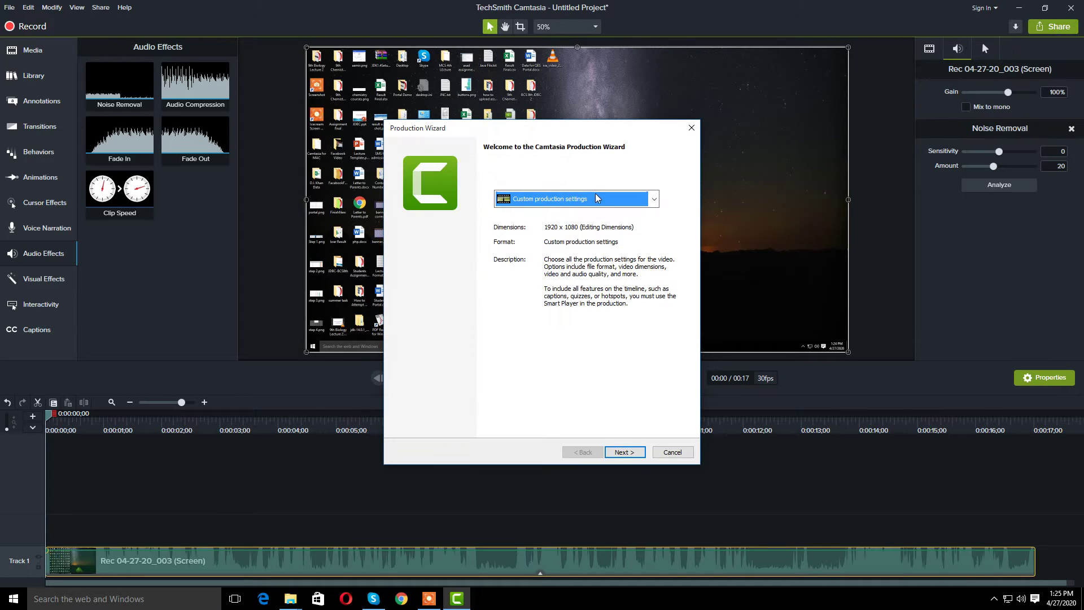
click(582, 203)
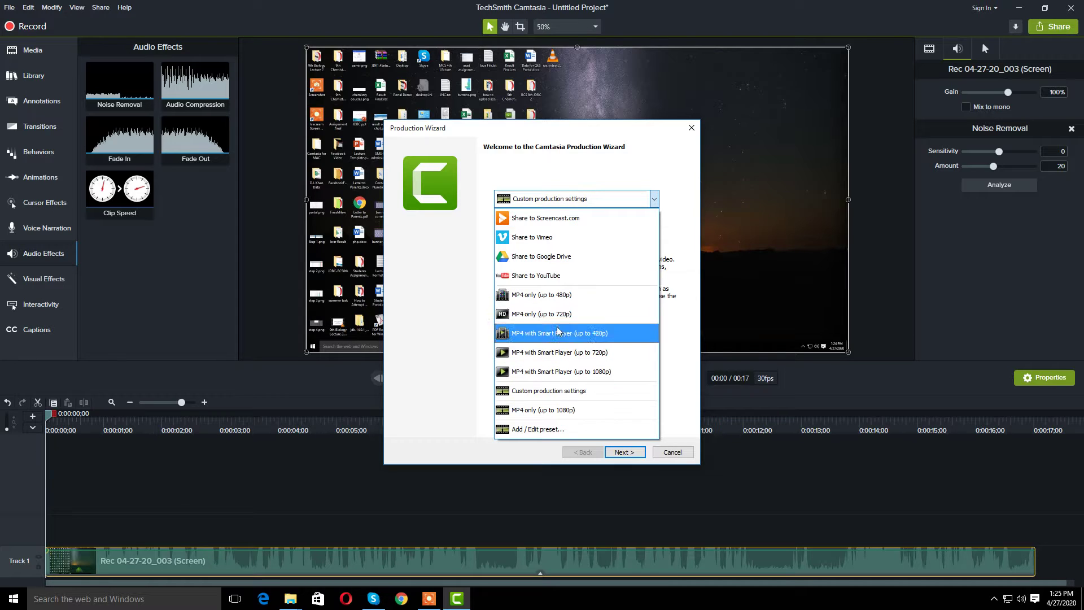
click(582, 353)
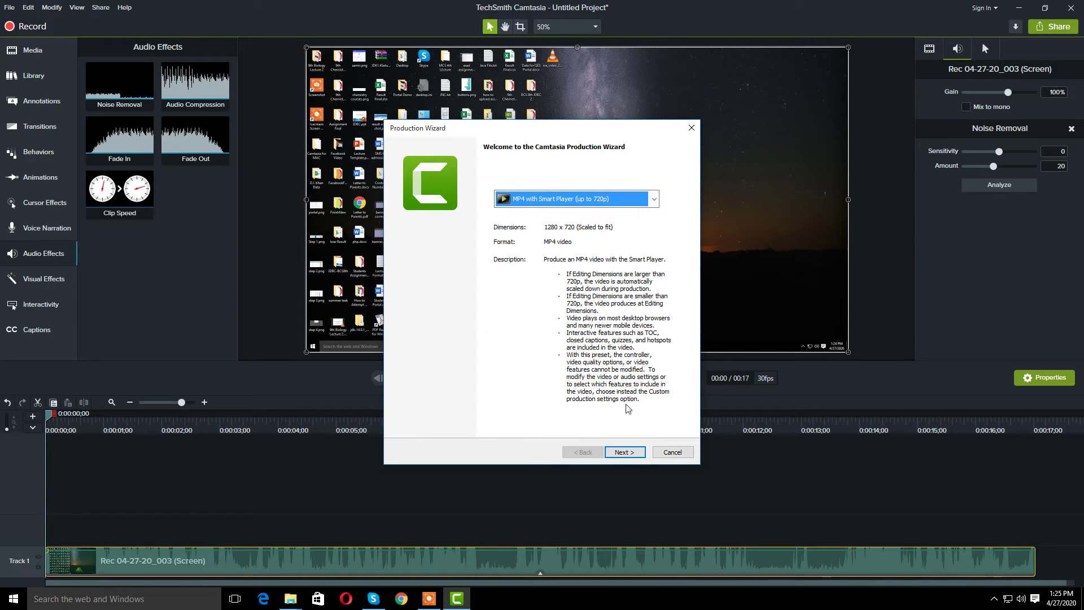
click(624, 452)
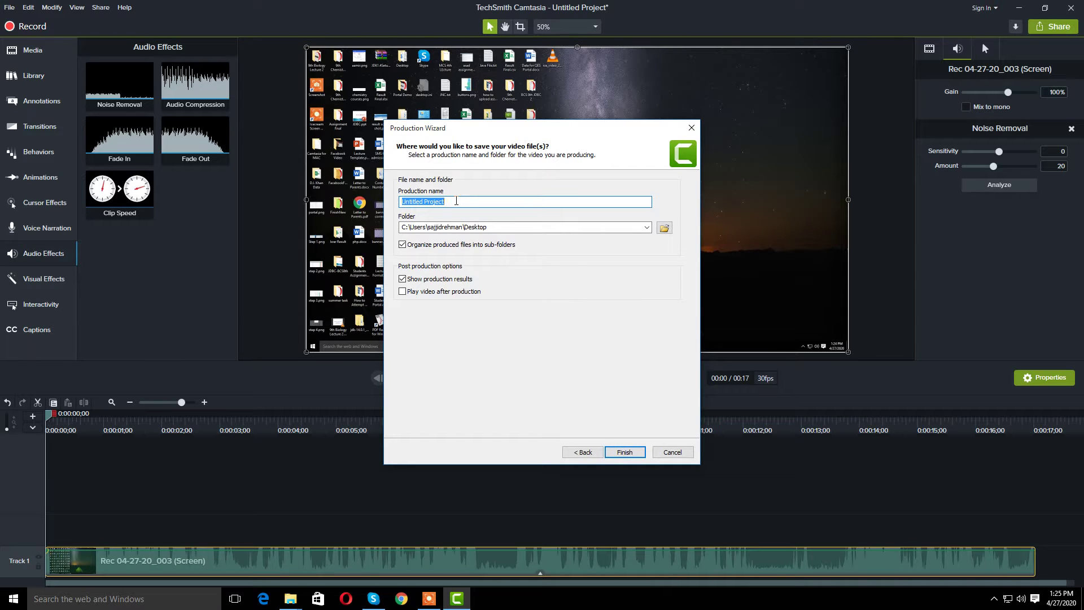
click(585, 453)
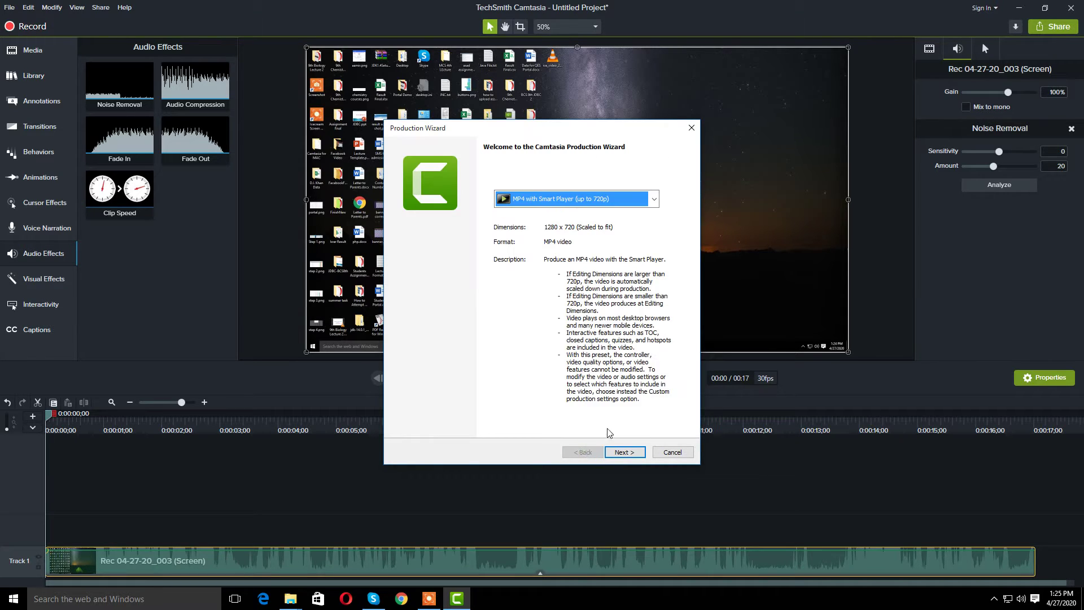
Choose Custom production settings for the video with the MP4 - Smart Player (HTML5) format
click(617, 203)
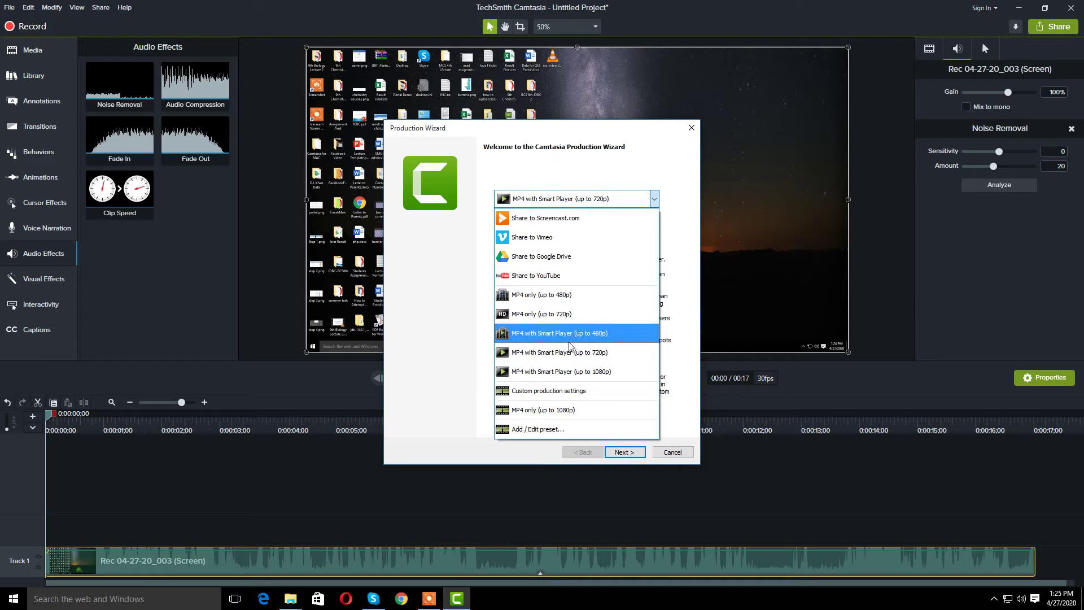
click(573, 394)
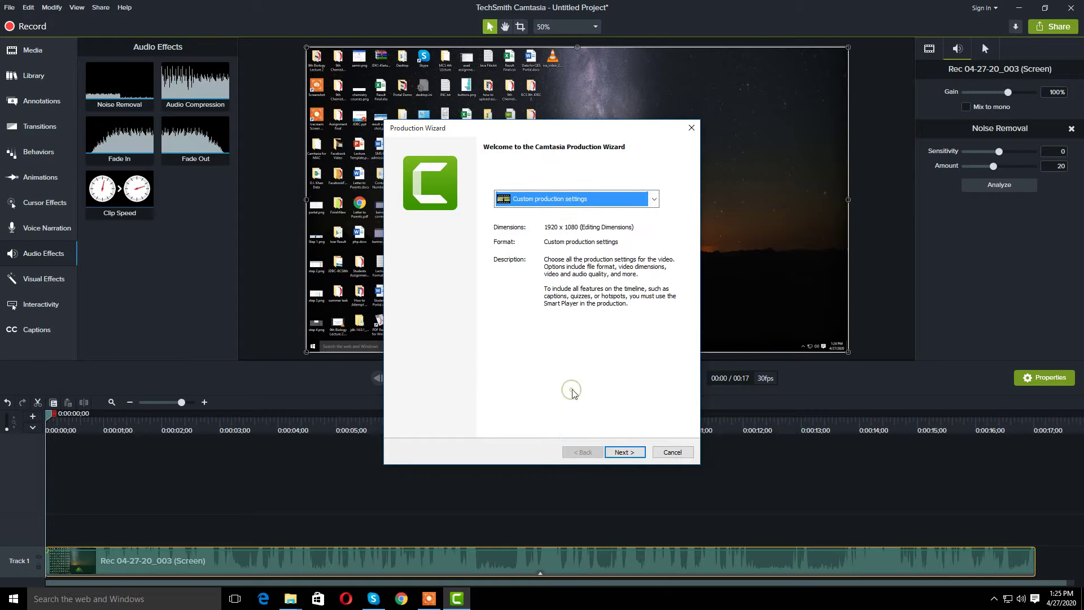
click(627, 451)
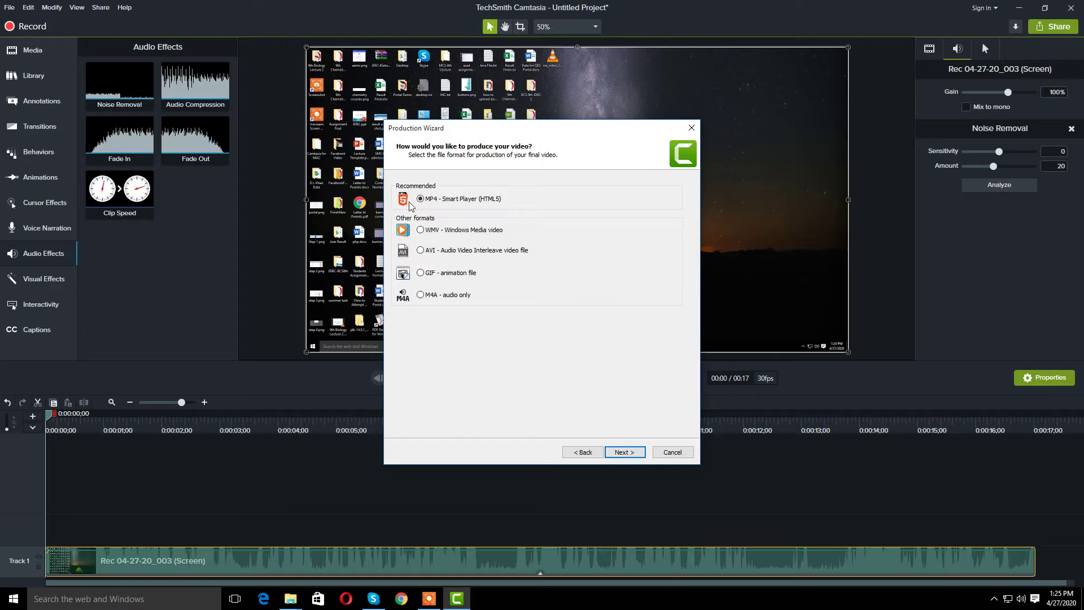
click(627, 450)
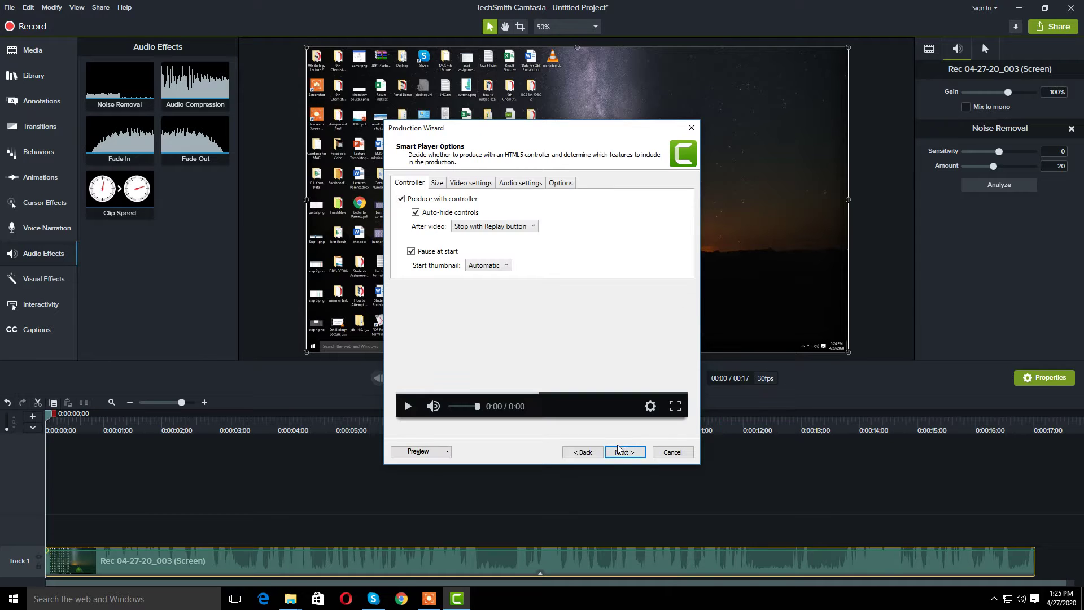
Set the video encoding quality to 75 % and continue to the video options
click(472, 183)
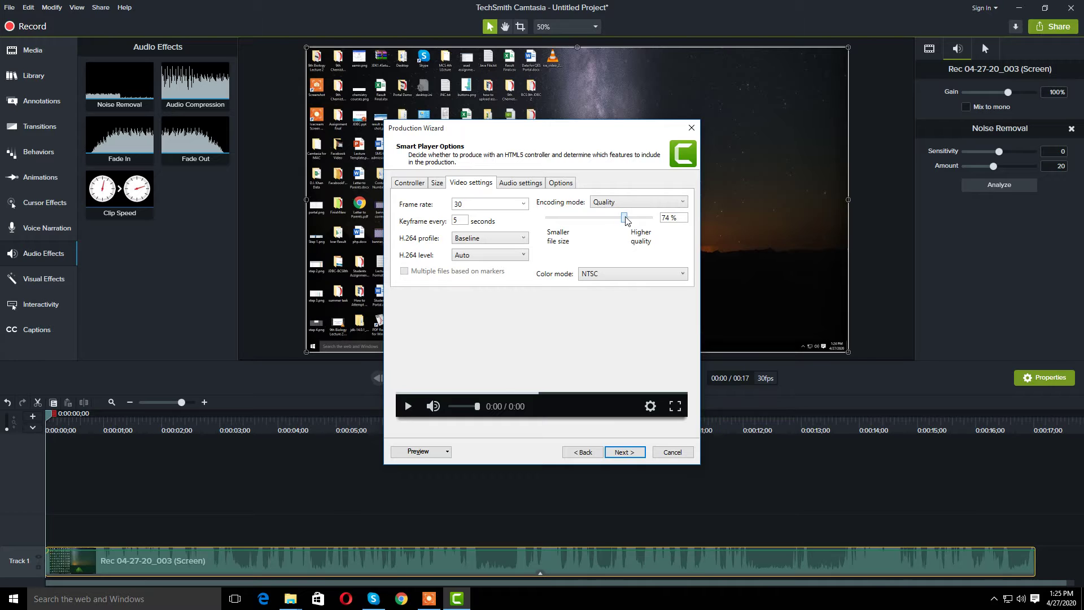
drag(625, 220, 628, 220)
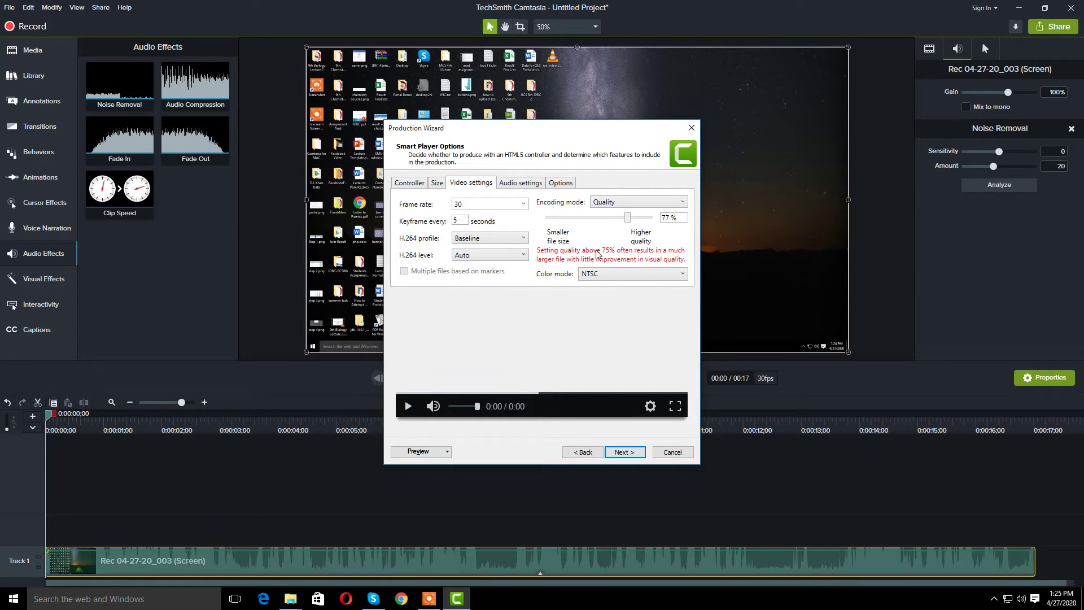
drag(627, 220, 624, 221)
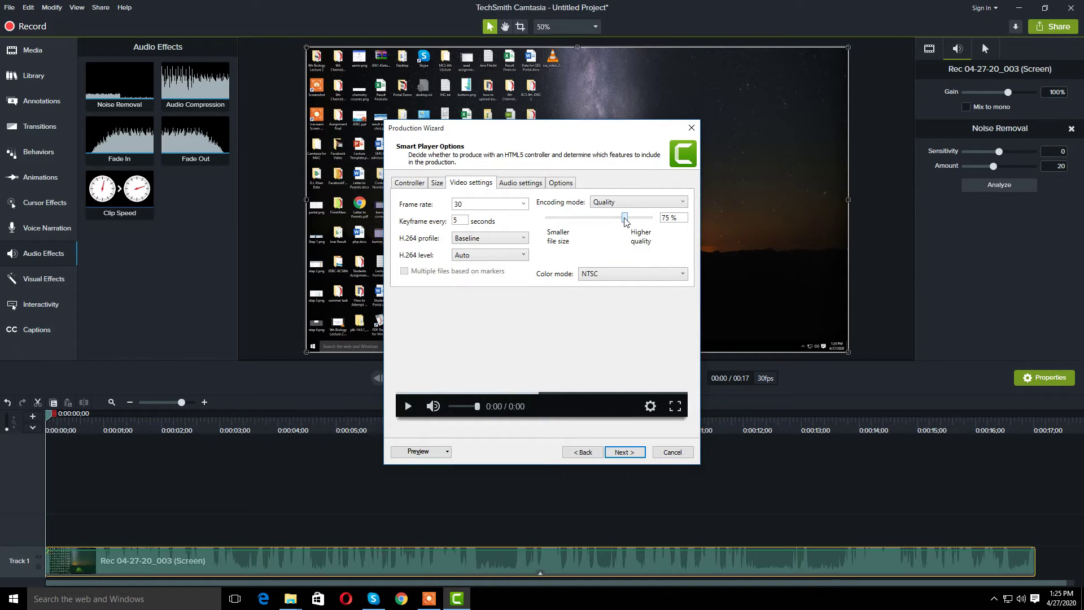
click(624, 452)
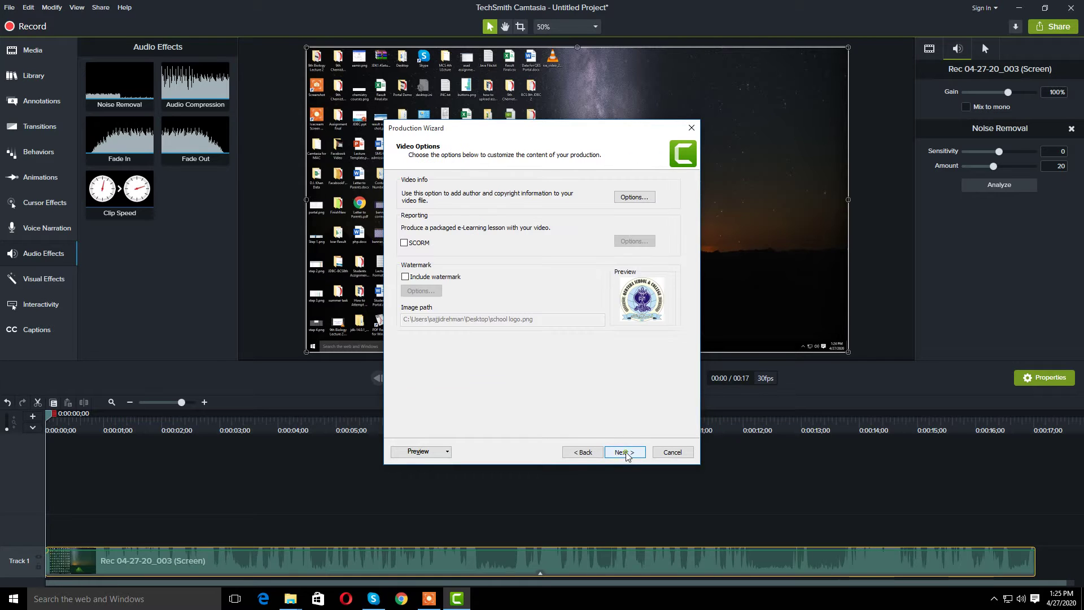
Include a watermark in the production and browse for a different watermark image
click(405, 277)
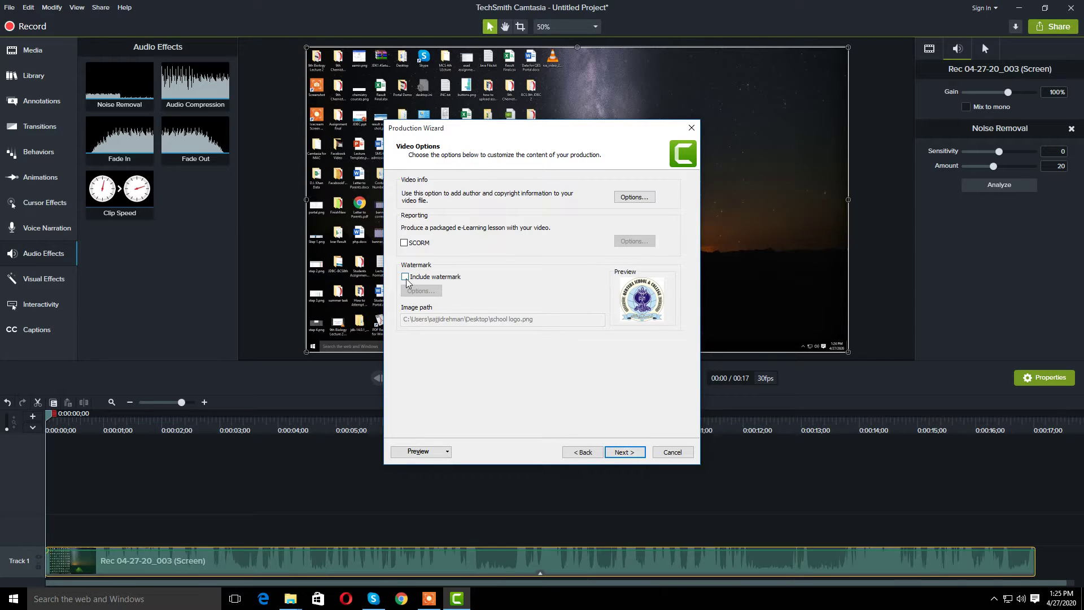
click(420, 291)
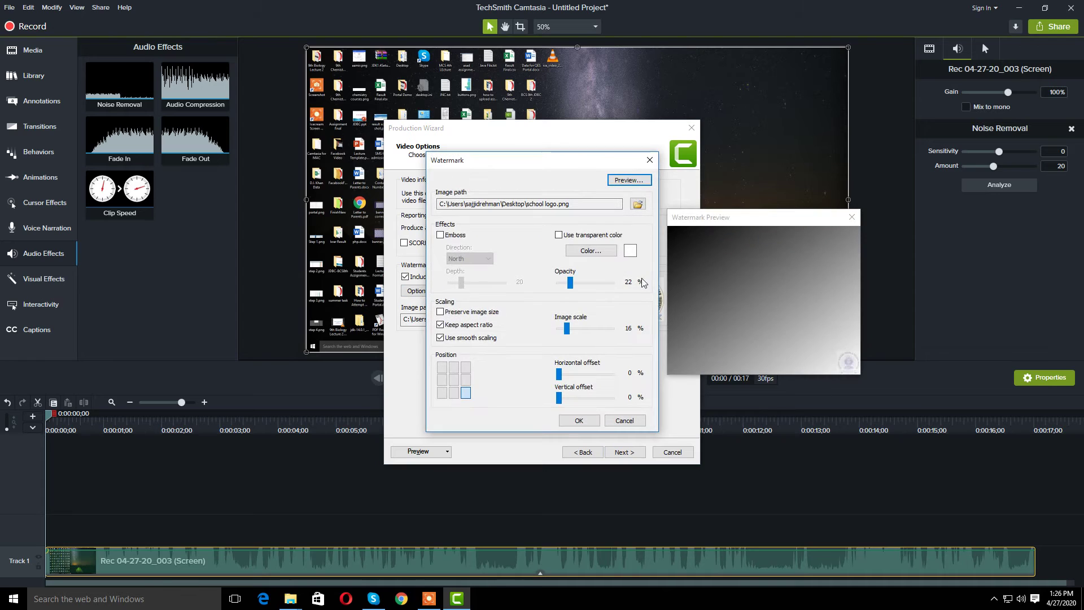
click(638, 204)
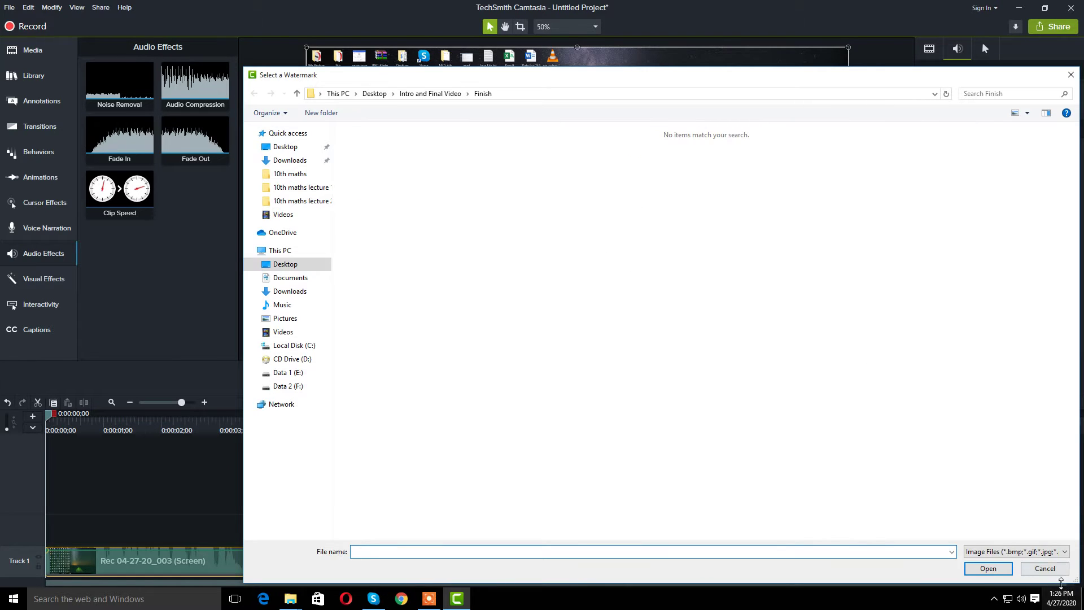
click(1044, 568)
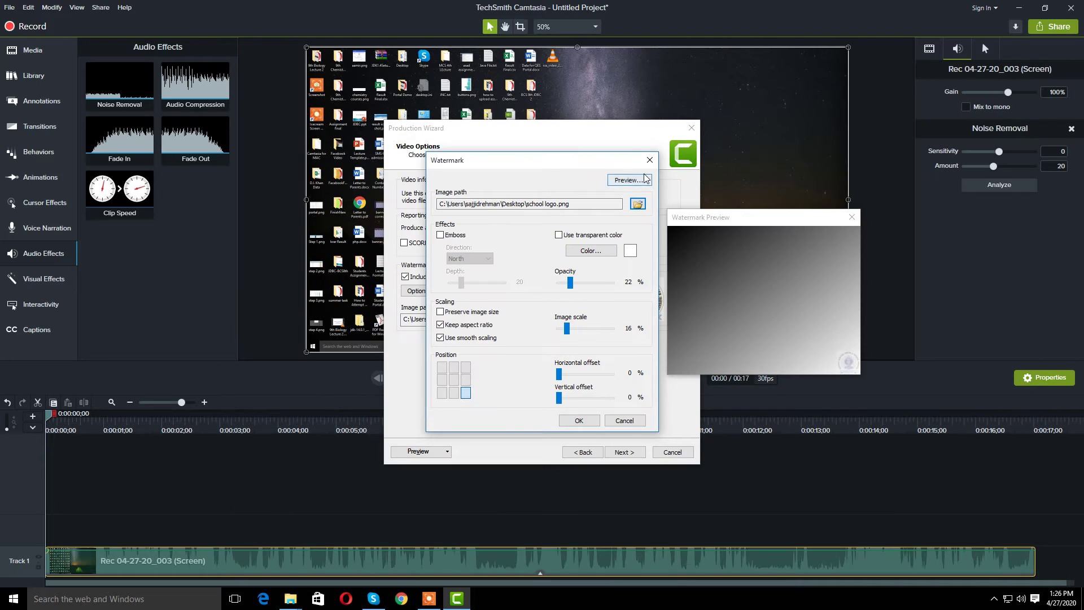
Try the watermark at several positions in the frame, ending at the frame's bottom-right corner
click(454, 379)
click(455, 367)
click(466, 367)
click(465, 379)
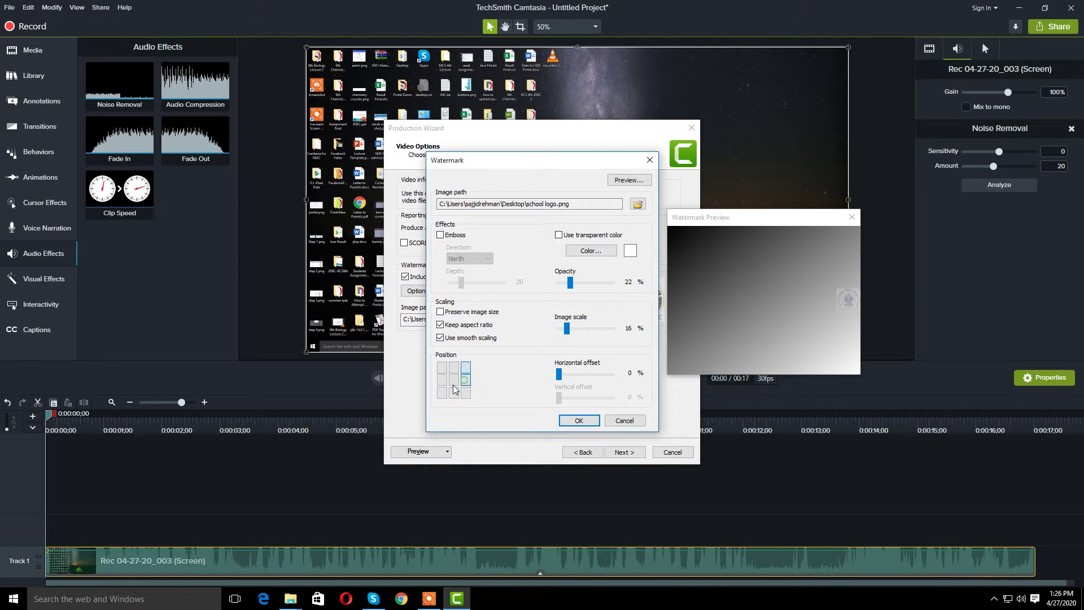
click(454, 379)
click(442, 379)
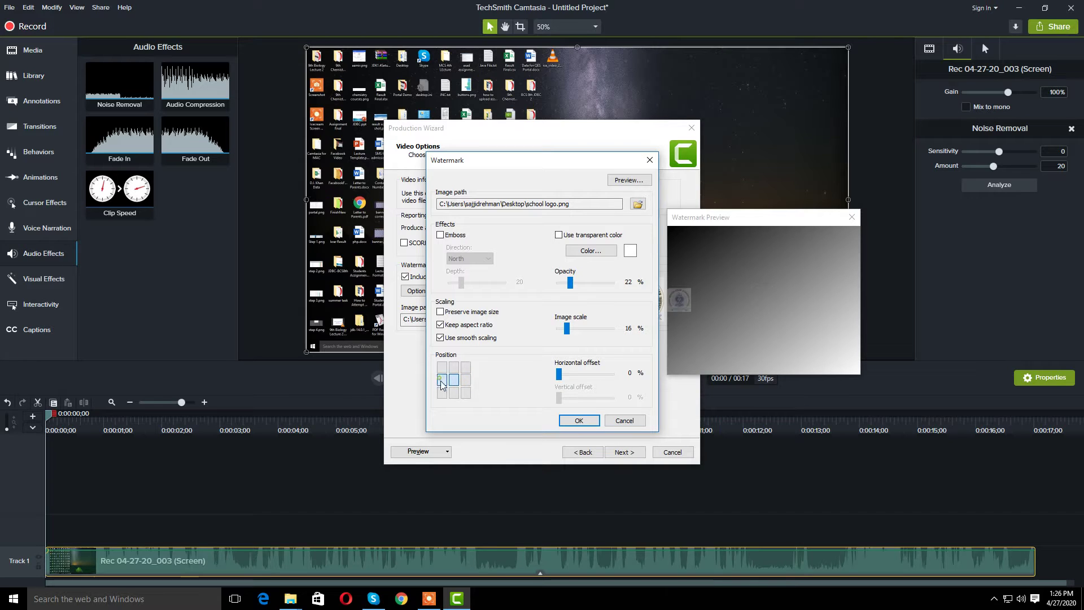
click(442, 391)
click(454, 392)
click(466, 392)
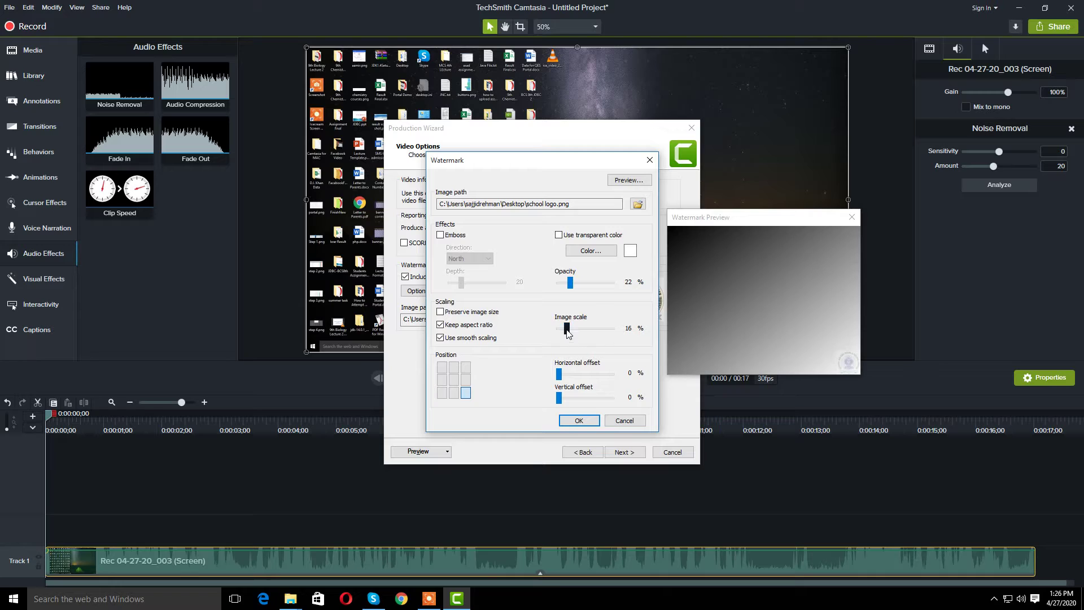
Adjust the watermark's image scale and opacity and accept the watermark settings
mouse_move(566, 328)
mouse_down()
mouse_move(590, 332)
mouse_move(567, 334)
mouse_up()
mouse_move(570, 282)
mouse_down()
mouse_move(608, 287)
mouse_move(565, 286)
mouse_move(574, 286)
mouse_up()
click(578, 420)
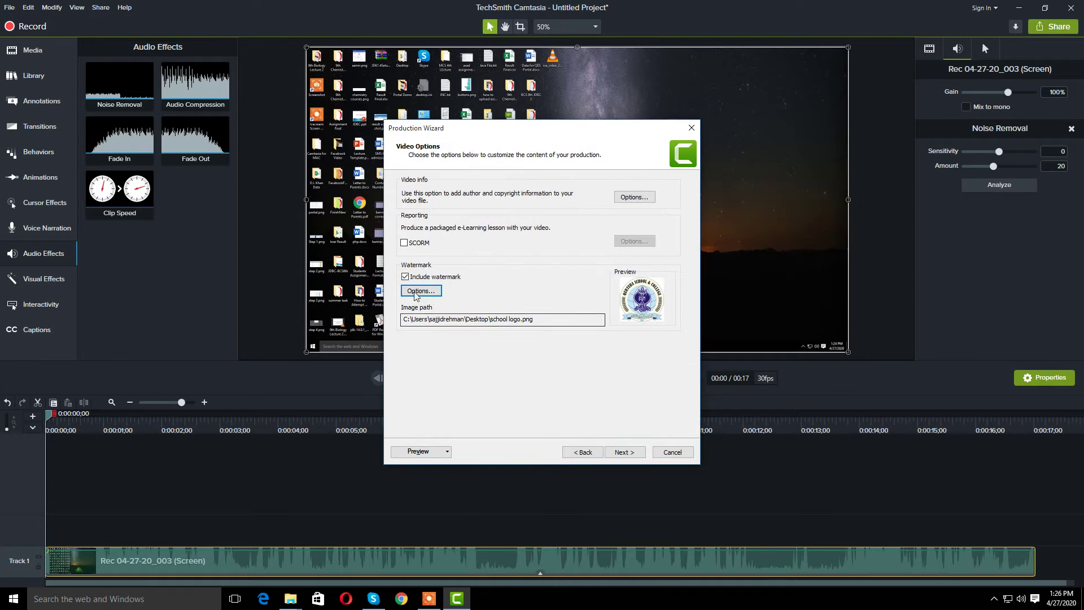
Exclude the watermark from the video and name the production "1st Recor"
click(405, 277)
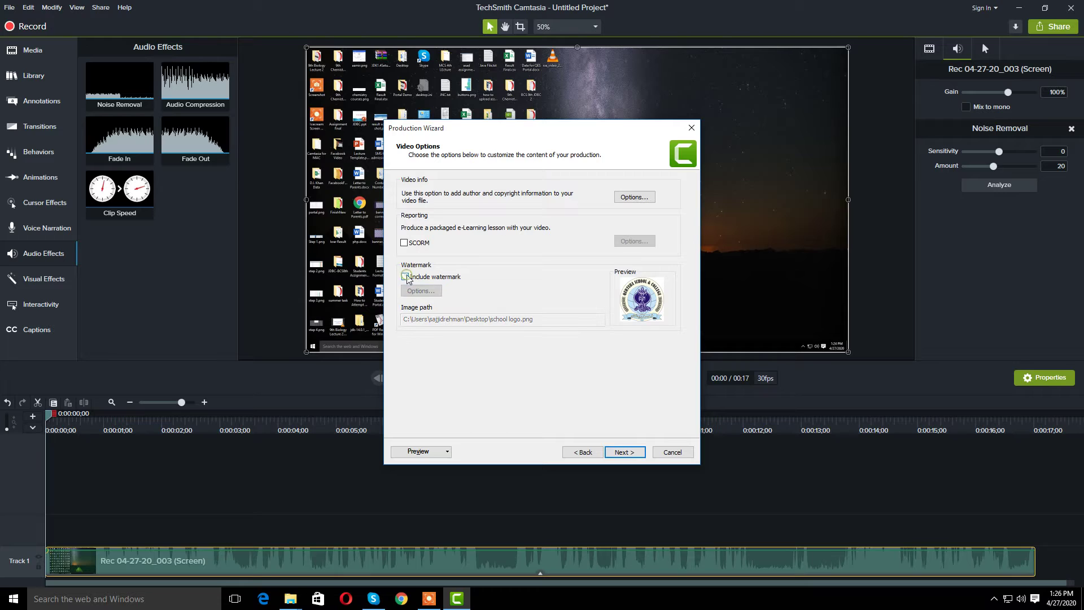
click(620, 455)
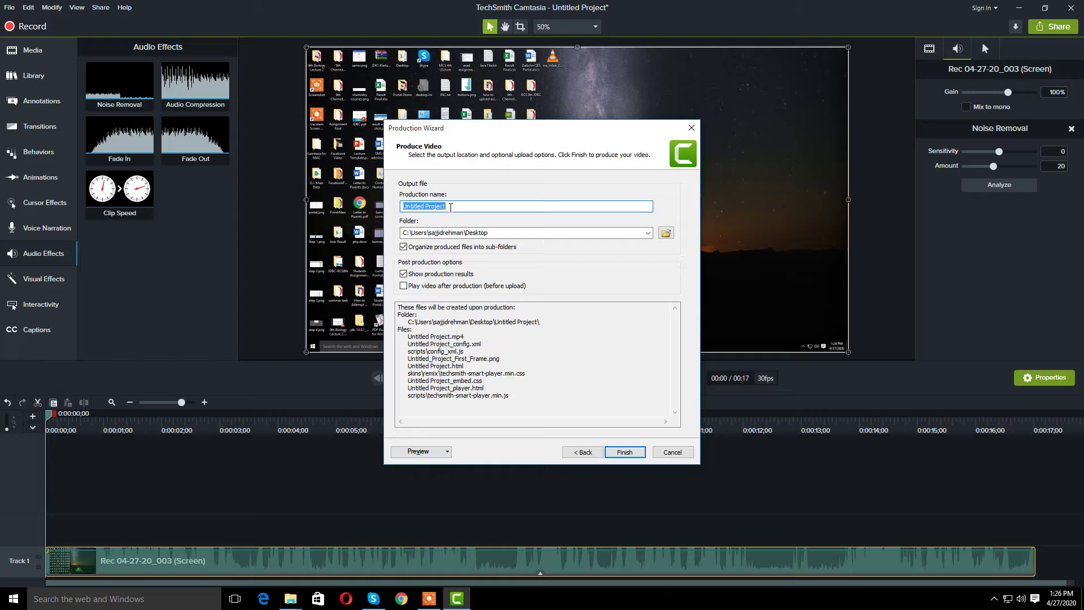
text(!st Re)
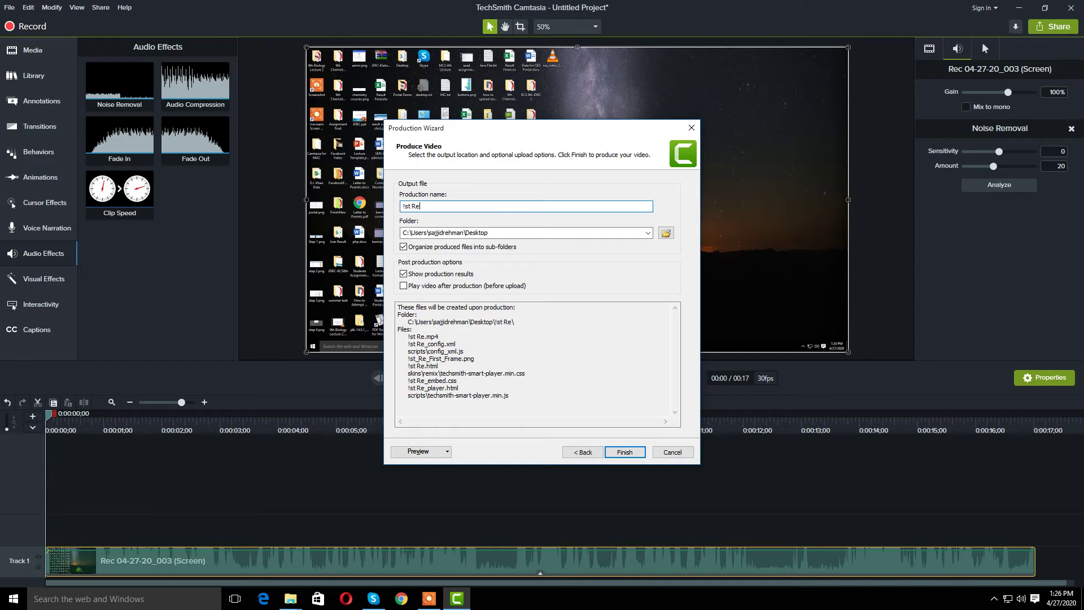
text(co)
key(BackSpace)
key(BackSpace)
key(BackSpace)
key(BackSpace)
key(BackSpace)
key(BackSpace)
key(BackSpace)
key(BackSpace)
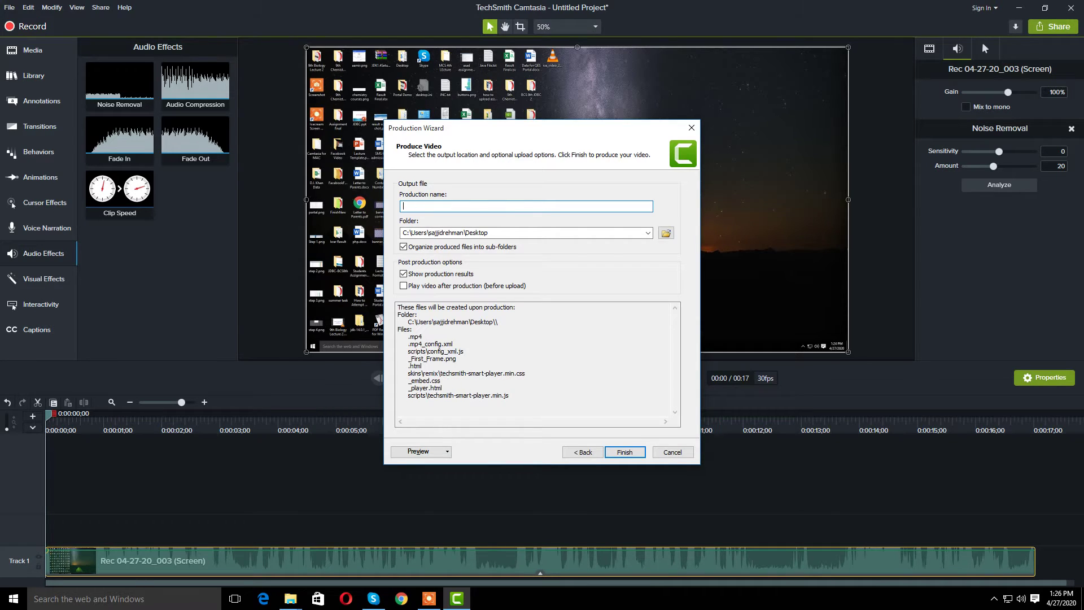
text(1st Recor)
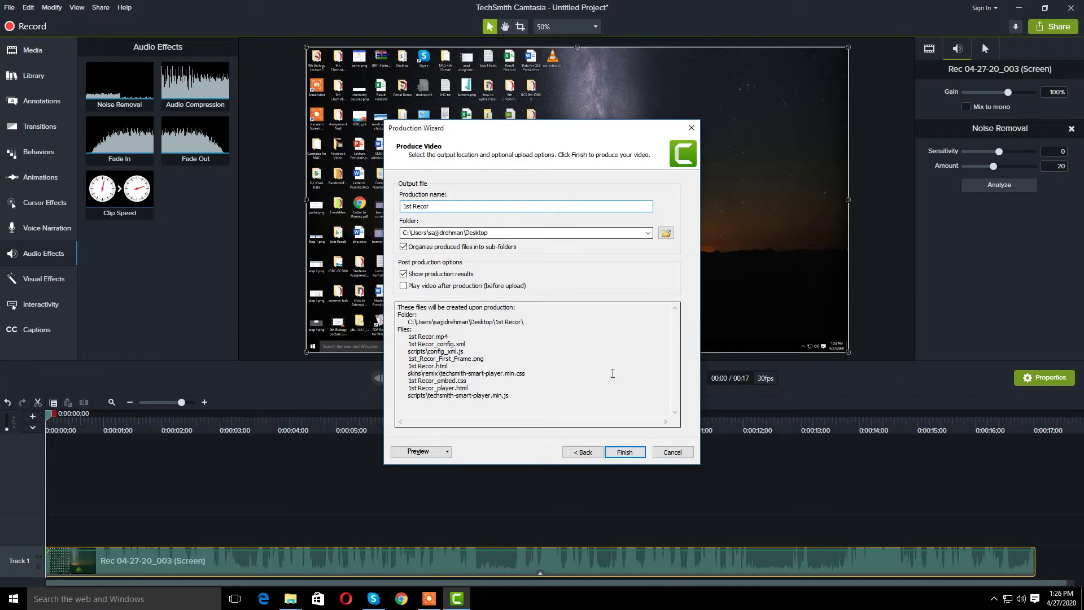
Cancel the production and start a new project without saving the current one
click(672, 453)
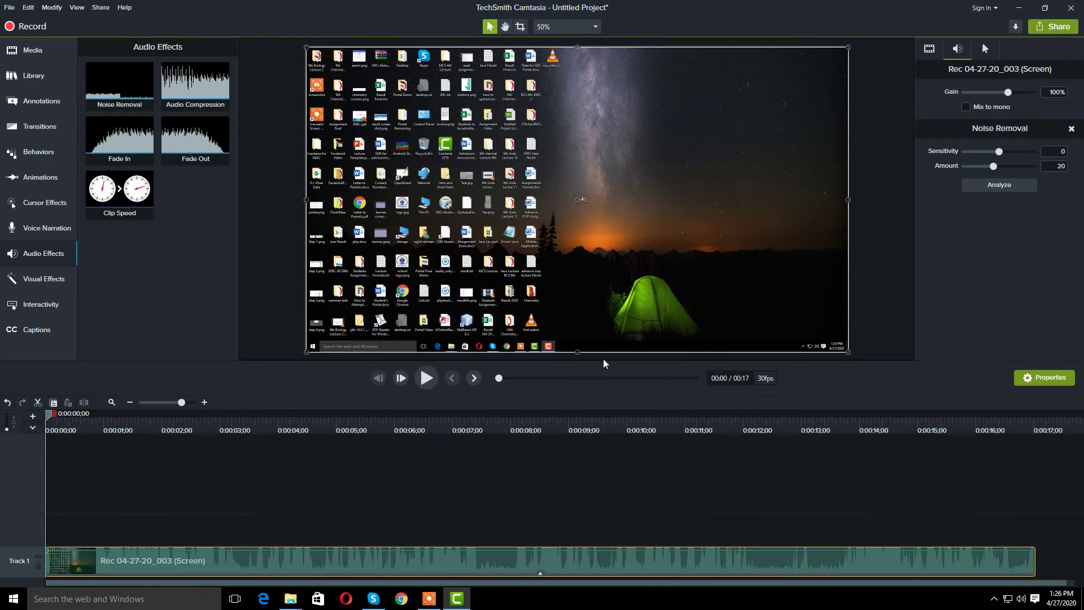
click(9, 8)
click(18, 29)
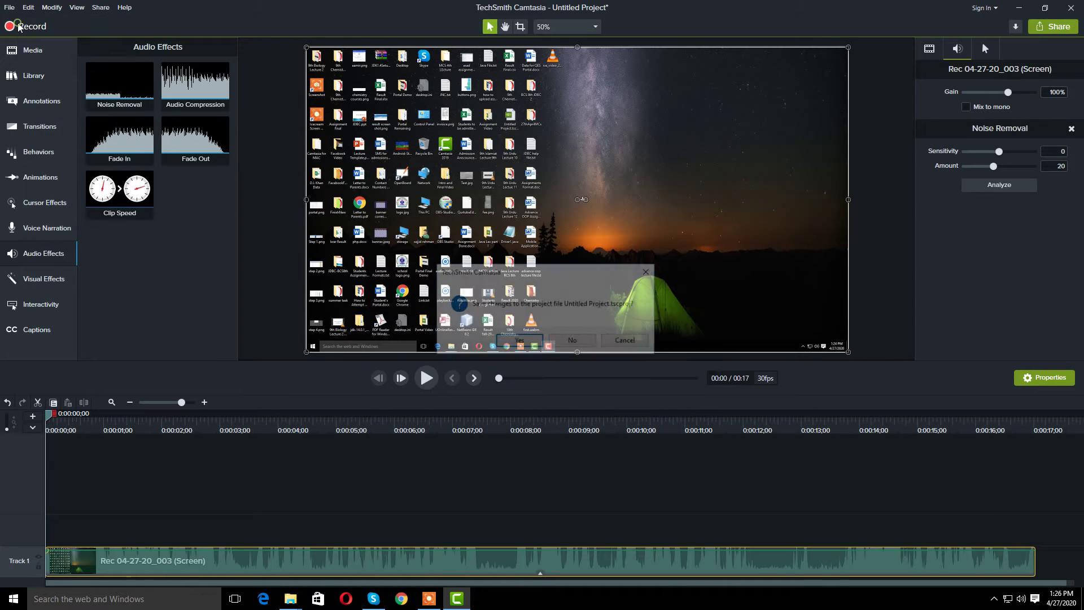
click(569, 346)
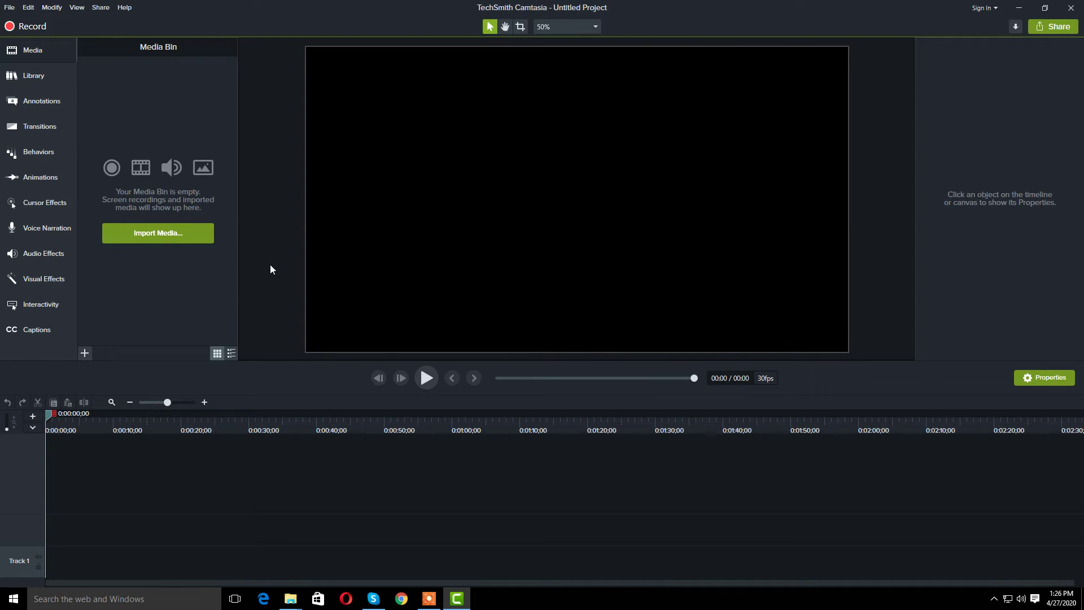
Import Chemistry 2.mp4 from the desktop's Chemistry folder and place it at the start of Track 1
click(86, 354)
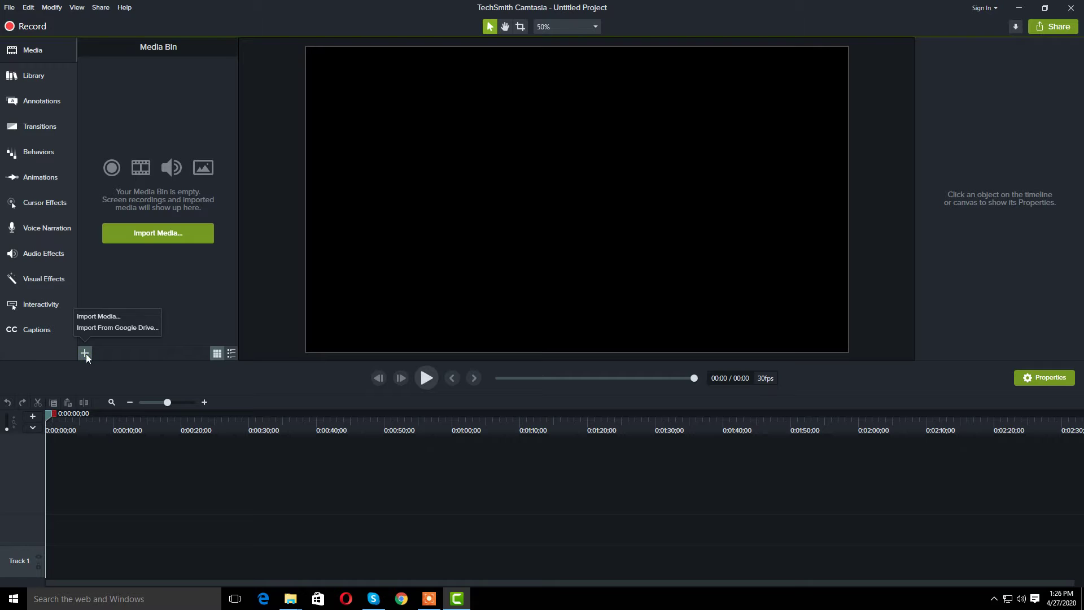
click(106, 318)
click(49, 85)
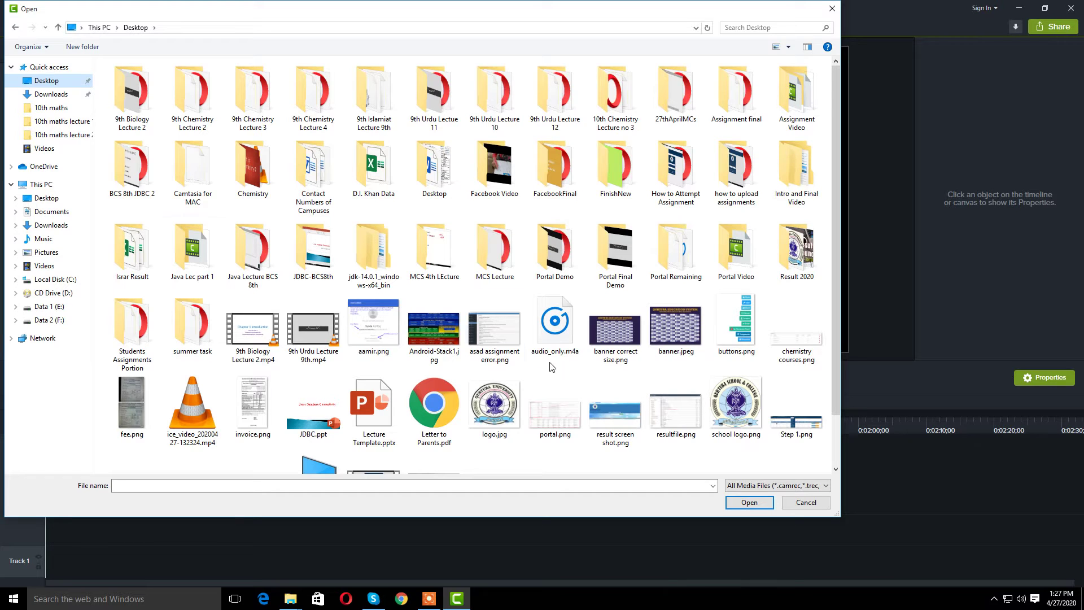
double_click(245, 157)
double_click(199, 99)
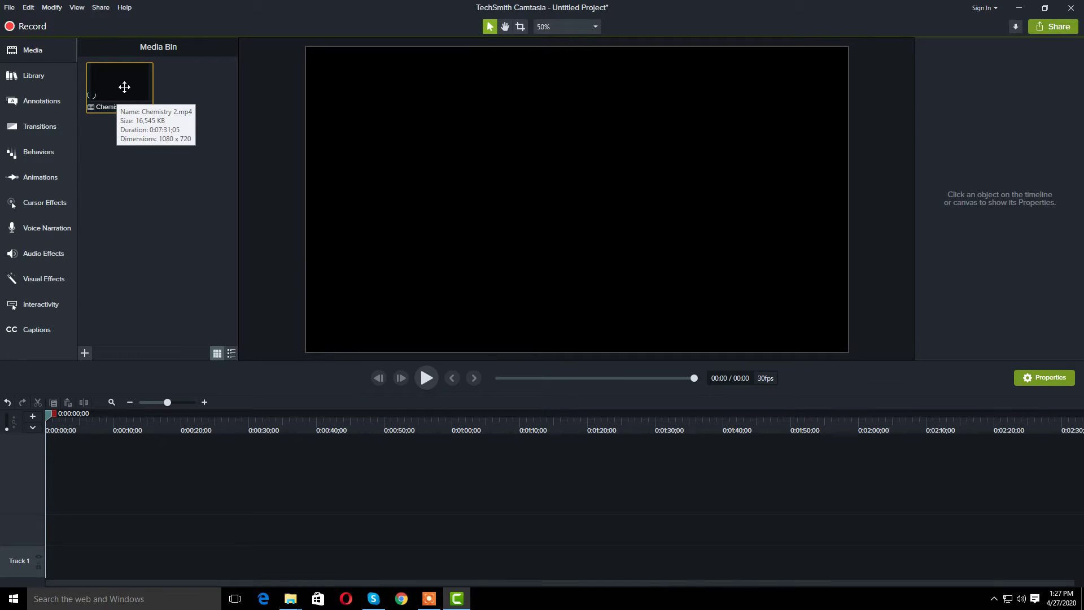
drag(124, 87, 84, 503)
mouse_move(58, 570)
mouse_down()
mouse_move(69, 552)
mouse_move(32, 567)
mouse_move(53, 561)
mouse_move(41, 560)
mouse_up()
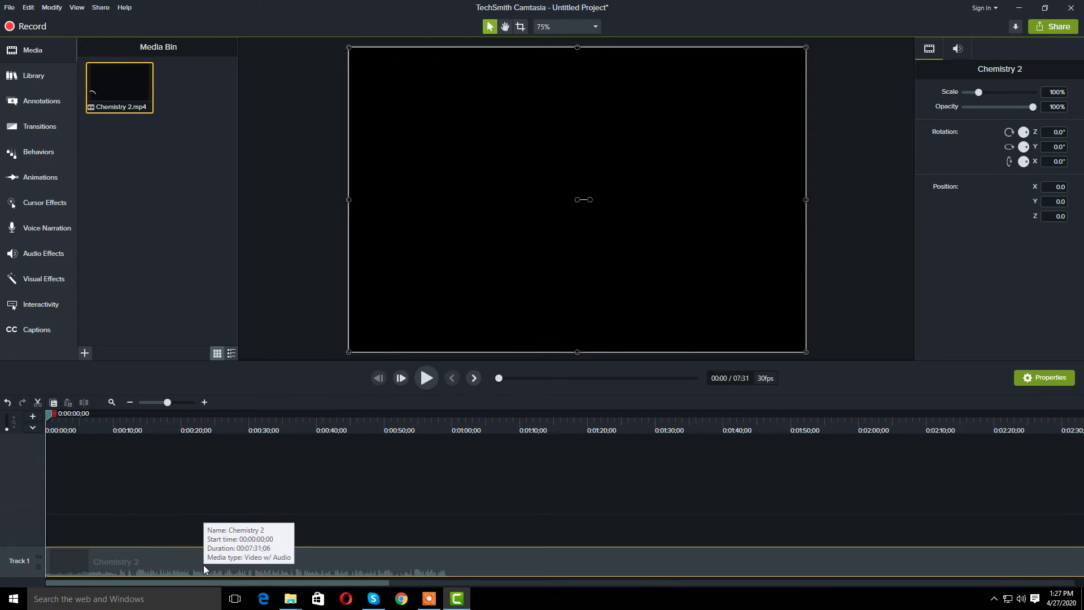
Preview Chemistry 2.mp4 from the Media Bin and play the timeline up to about 12 seconds
double_click(126, 86)
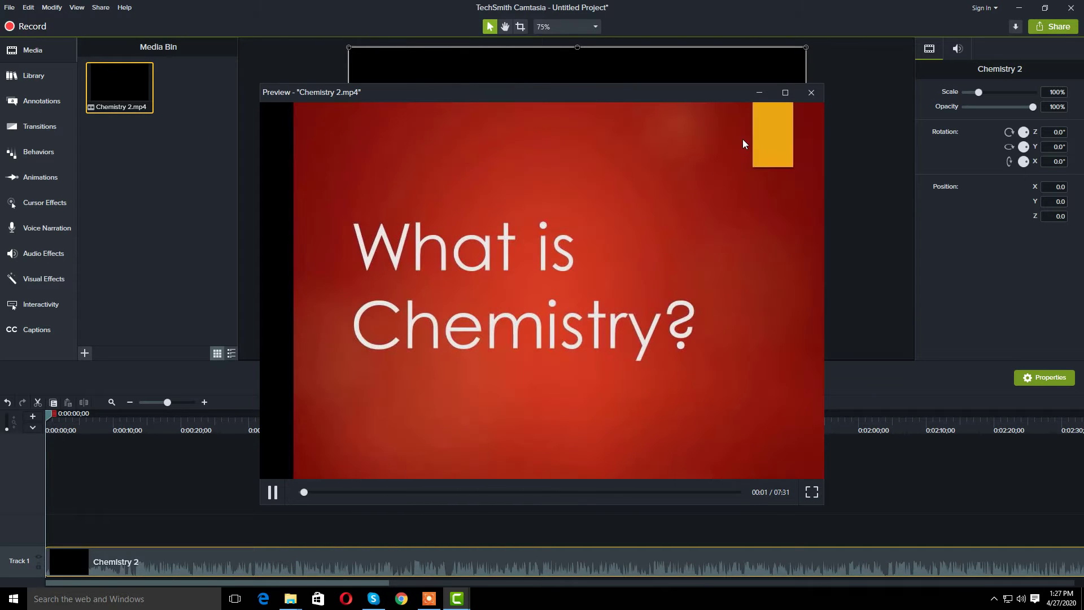
click(810, 93)
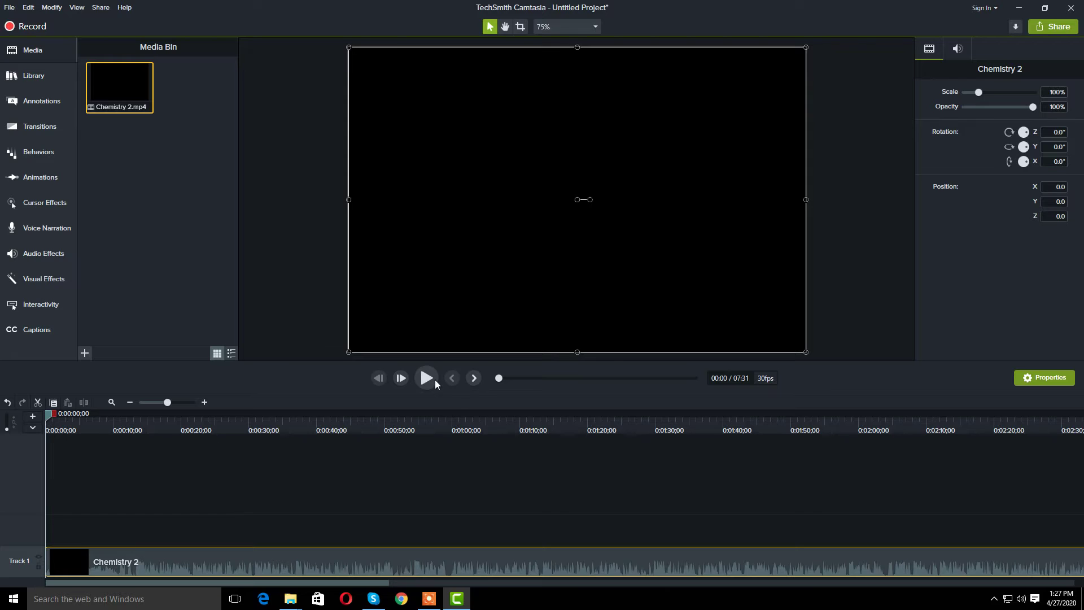
click(431, 378)
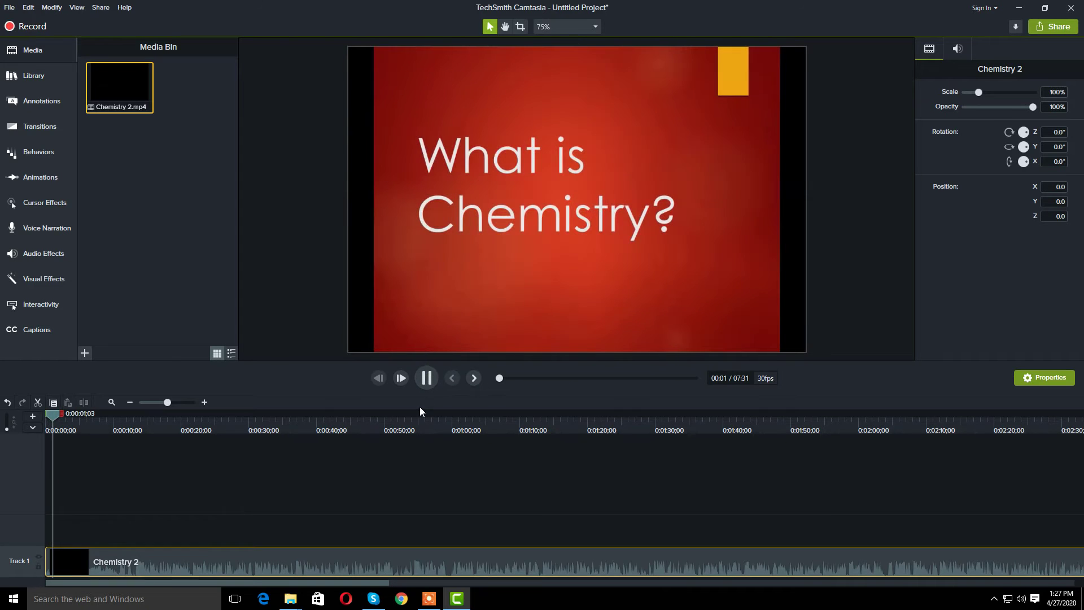
click(427, 378)
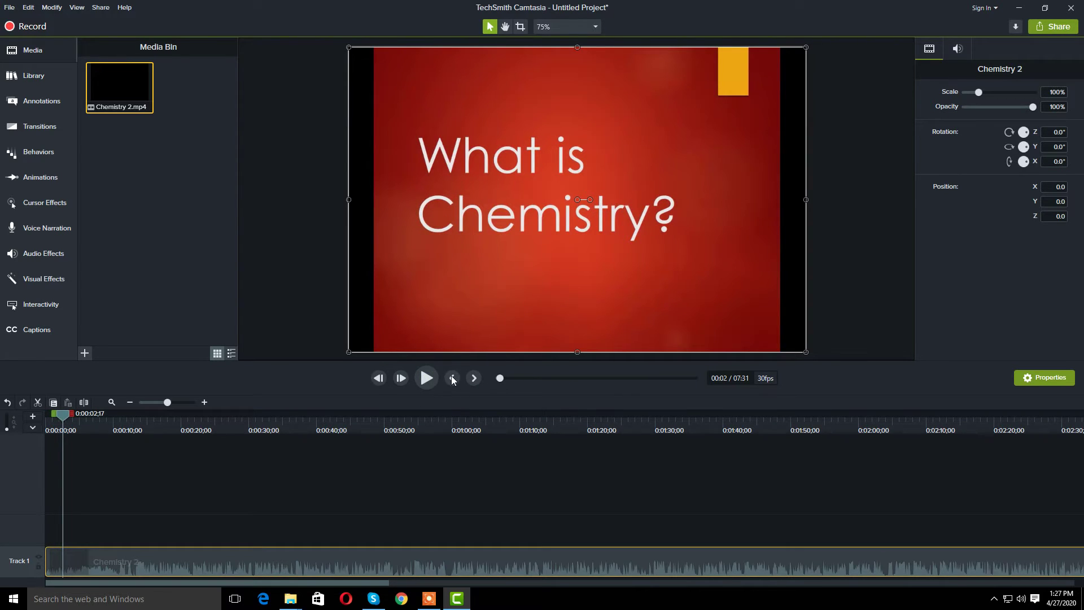
click(427, 378)
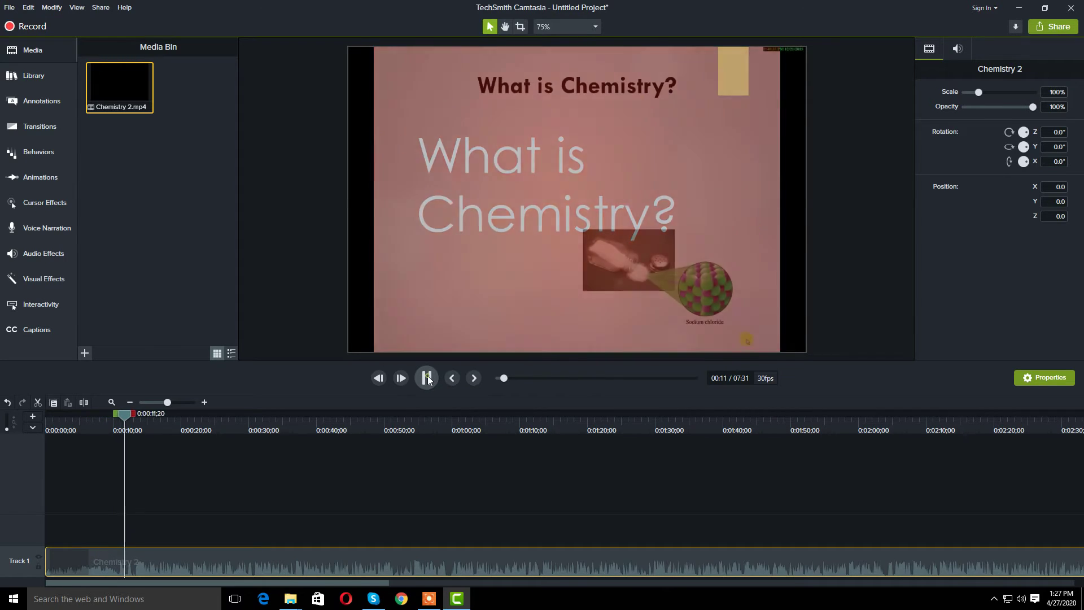
click(427, 378)
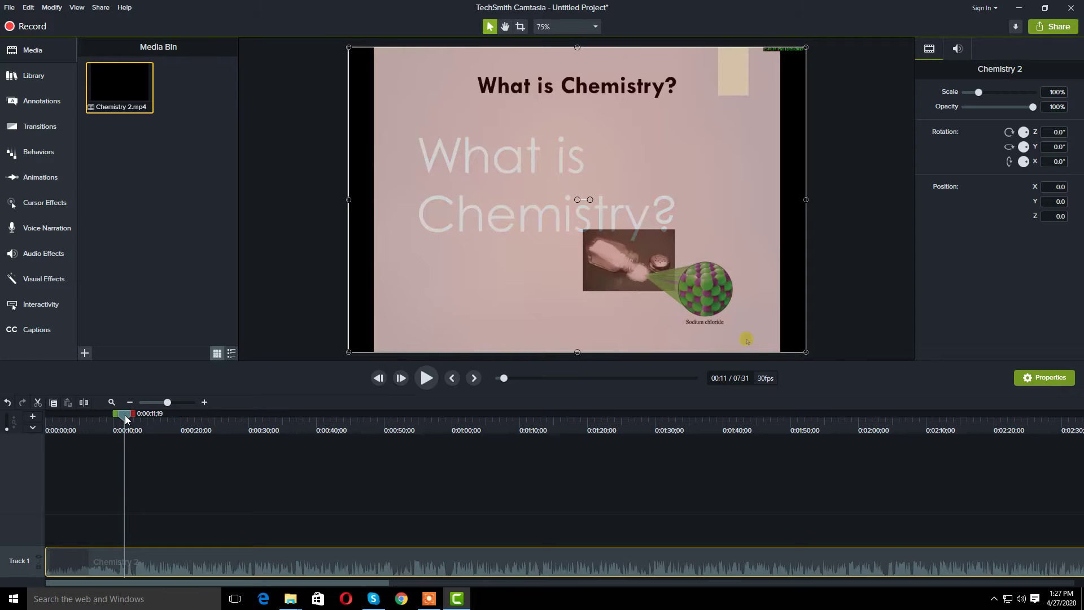
click(426, 378)
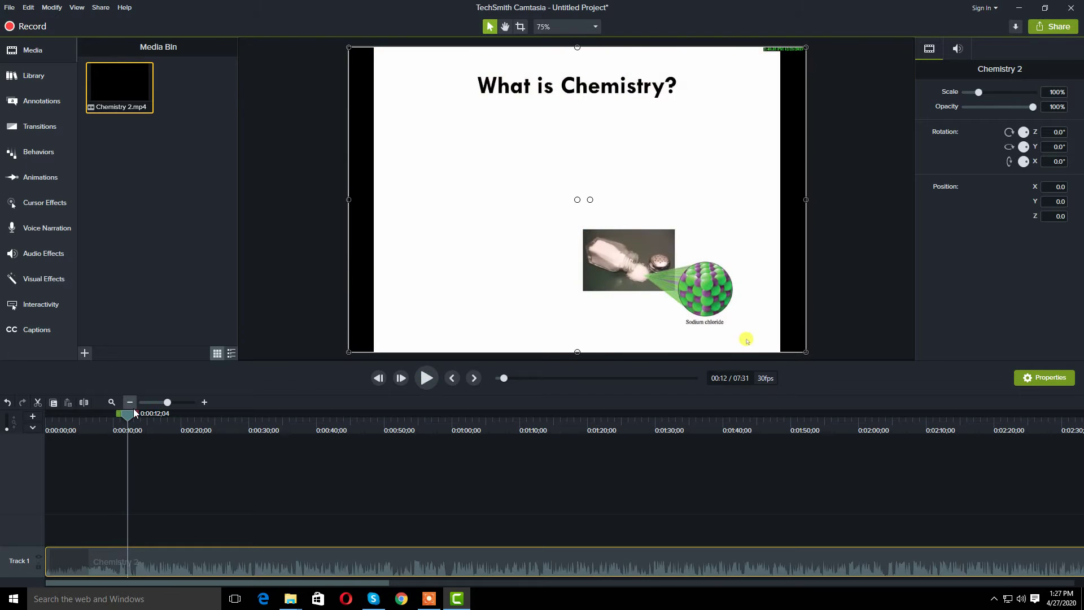